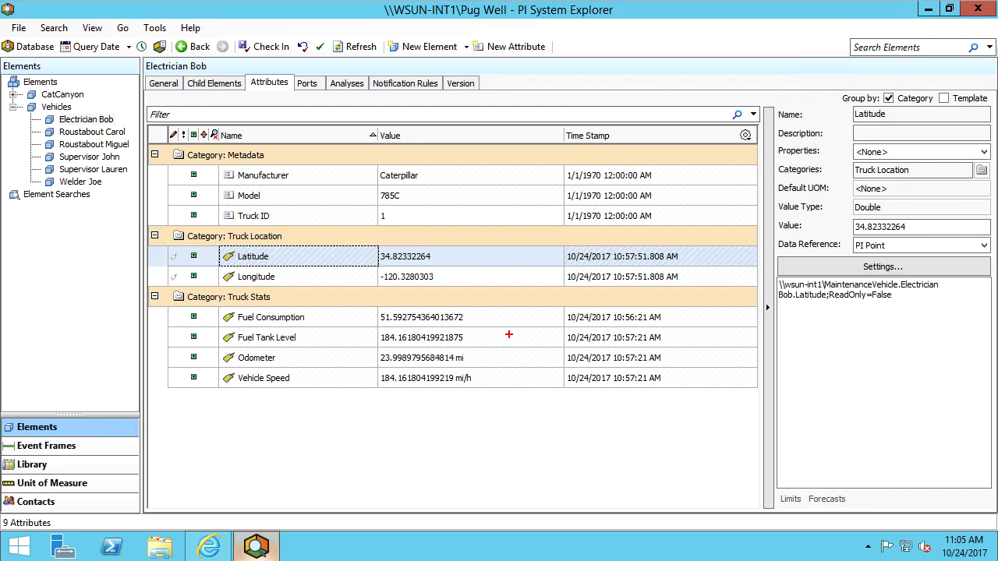
Return to the PI Integrator web page and start a new service.
drag(300, 156, 411, 131)
drag(308, 232, 435, 203)
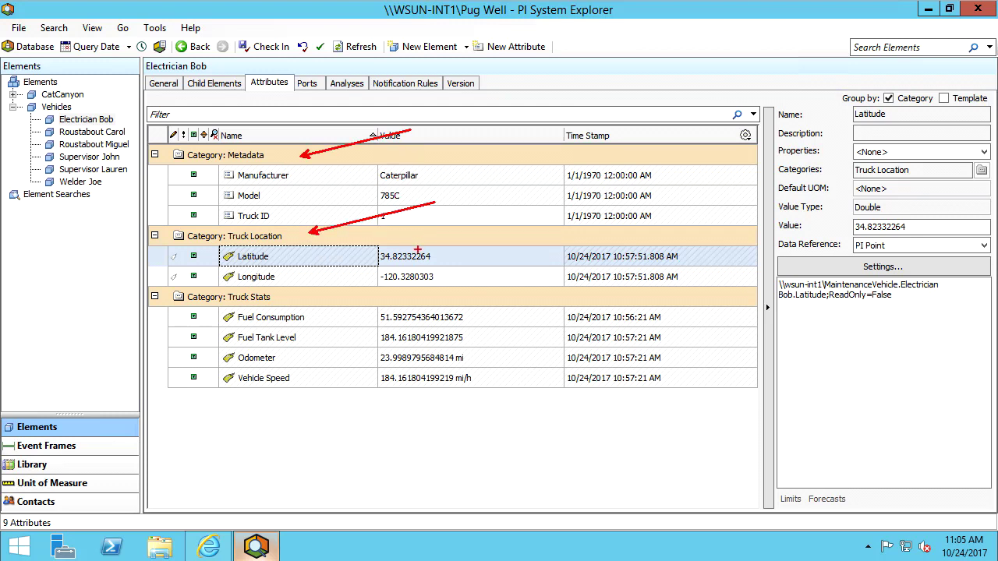
drag(309, 297, 440, 269)
key(Escape)
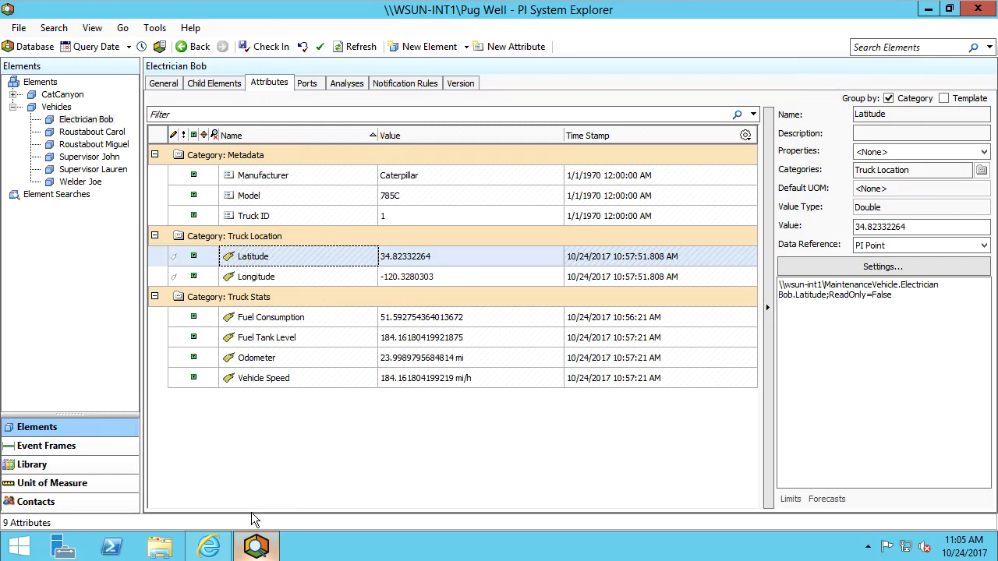
click(209, 547)
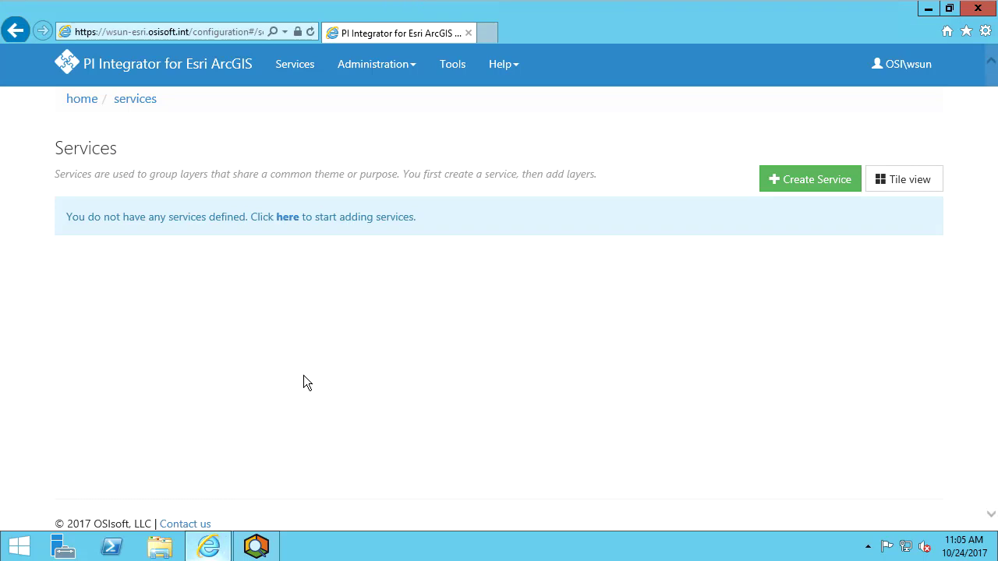
click(821, 187)
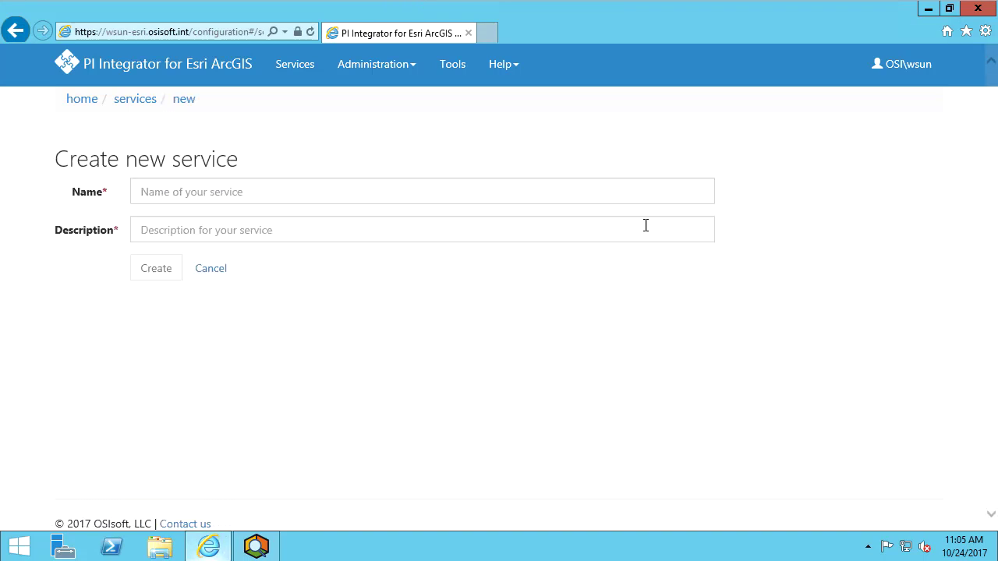
Create the service named PugWell with the description 'Pug Well'.
click(229, 195)
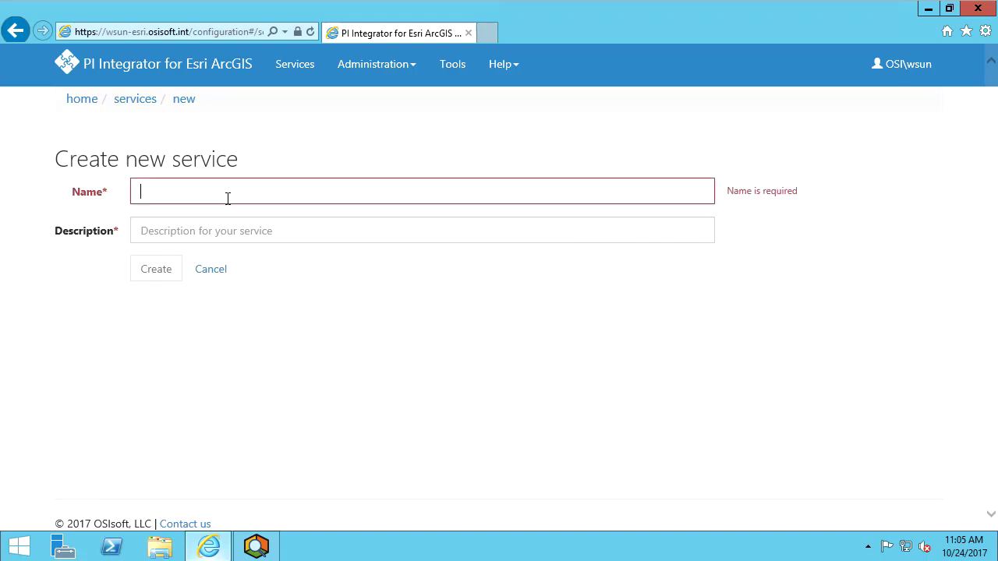
text(PugWell)
key(Tab)
text(Pug Well)
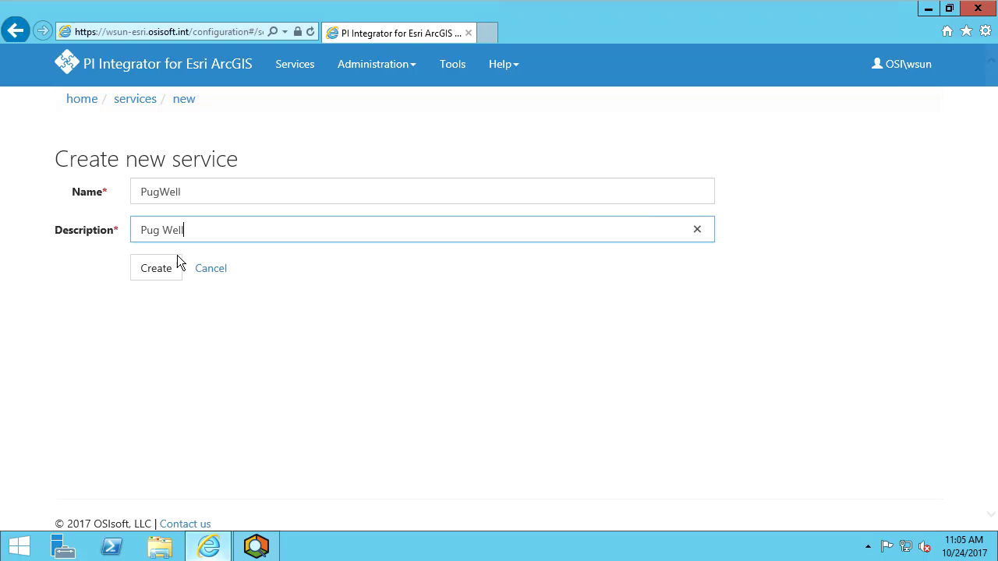
click(160, 270)
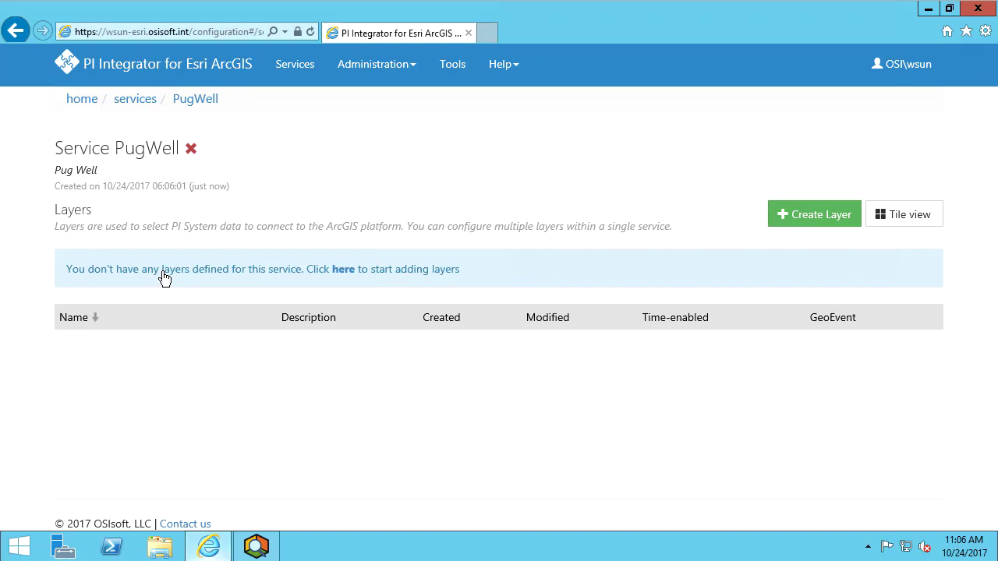
Start a time-enabled layer named MaintenanceVehicle, described 'Maintenance Vehicle', in PugWell.
click(815, 216)
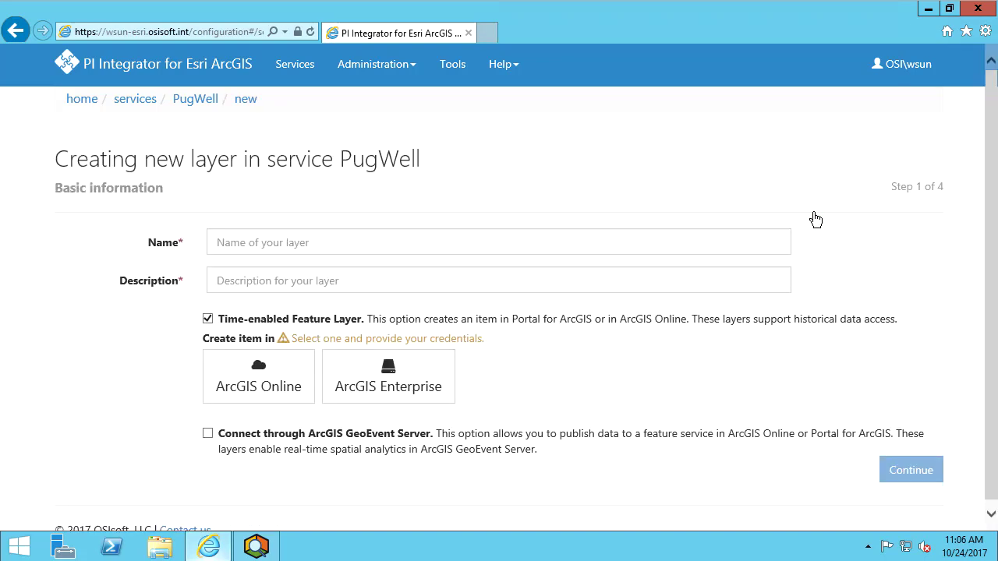
click(298, 243)
text(Maintena)
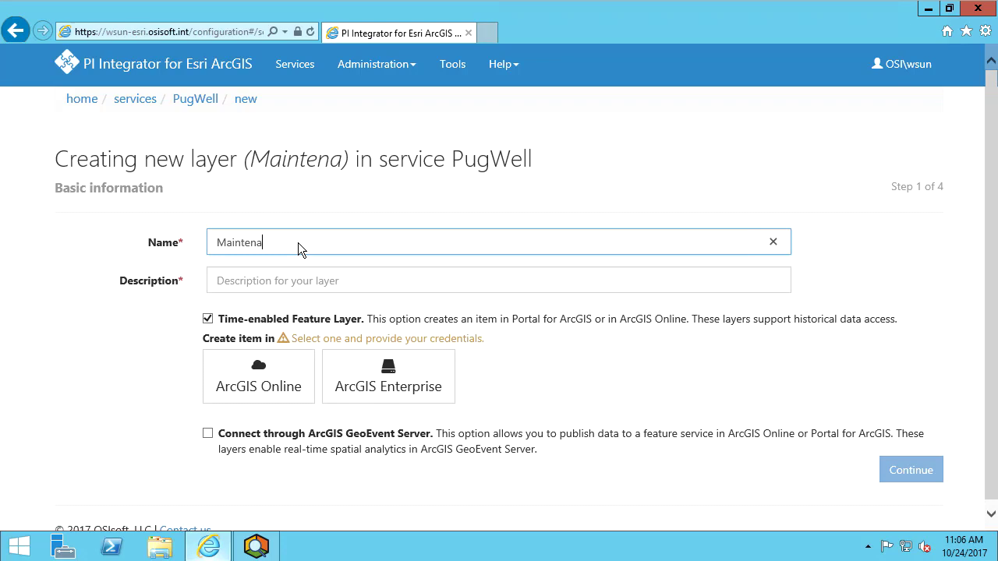
text(nceVehicle)
key(Tab)
text(M)
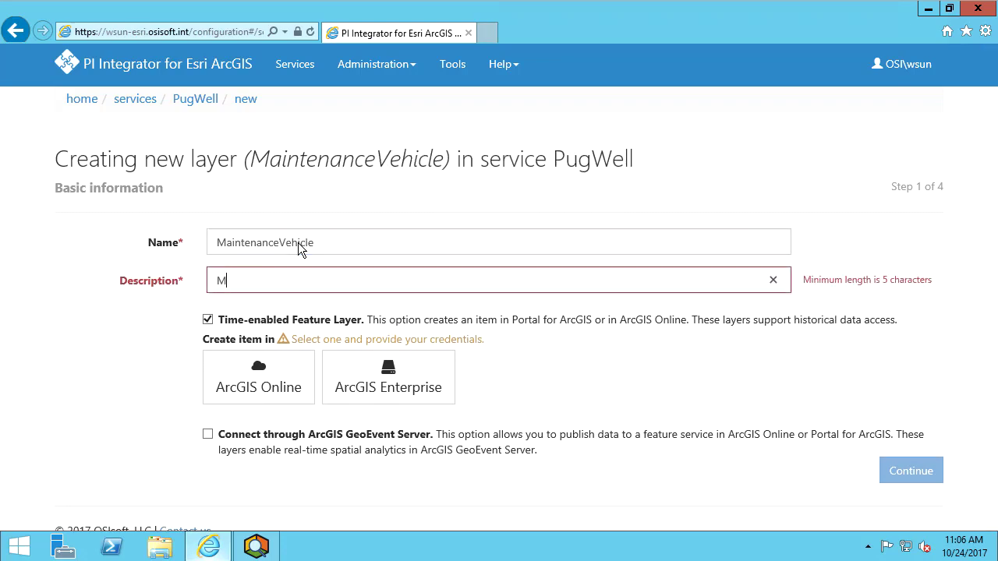
text(aintenance Vehicle)
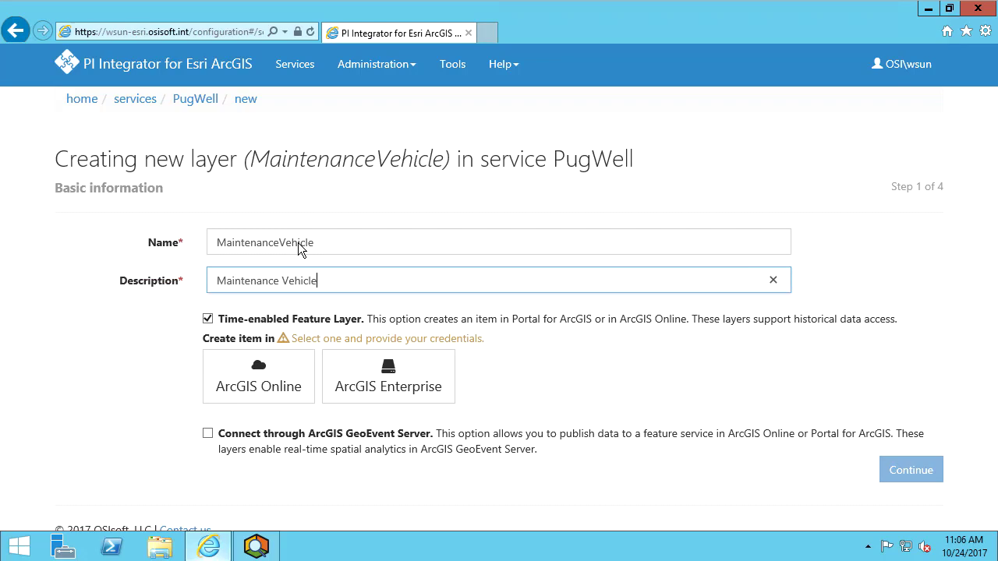
mouse_move(186, 303)
mouse_down()
mouse_move(300, 337)
mouse_move(926, 416)
mouse_up()
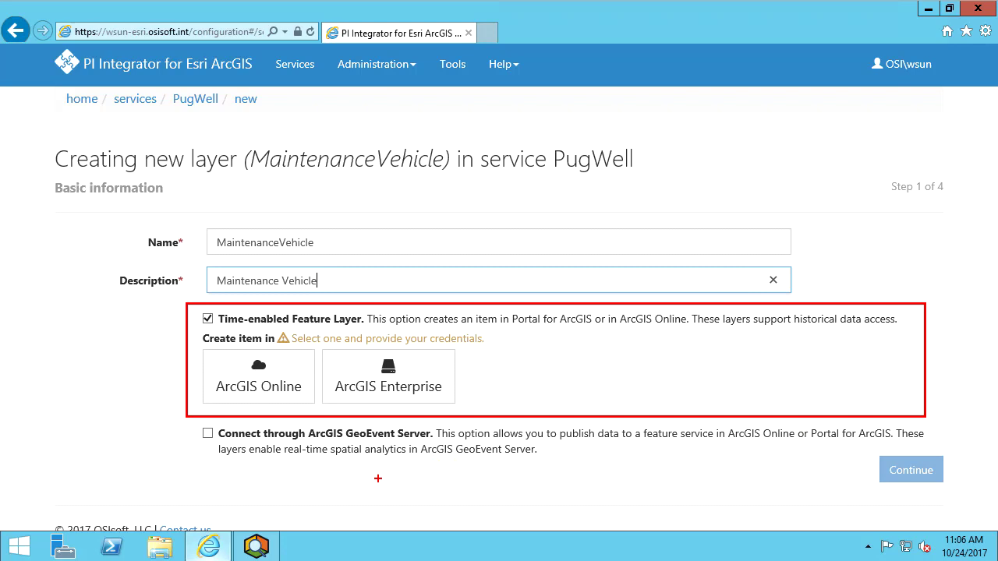
drag(368, 462, 474, 508)
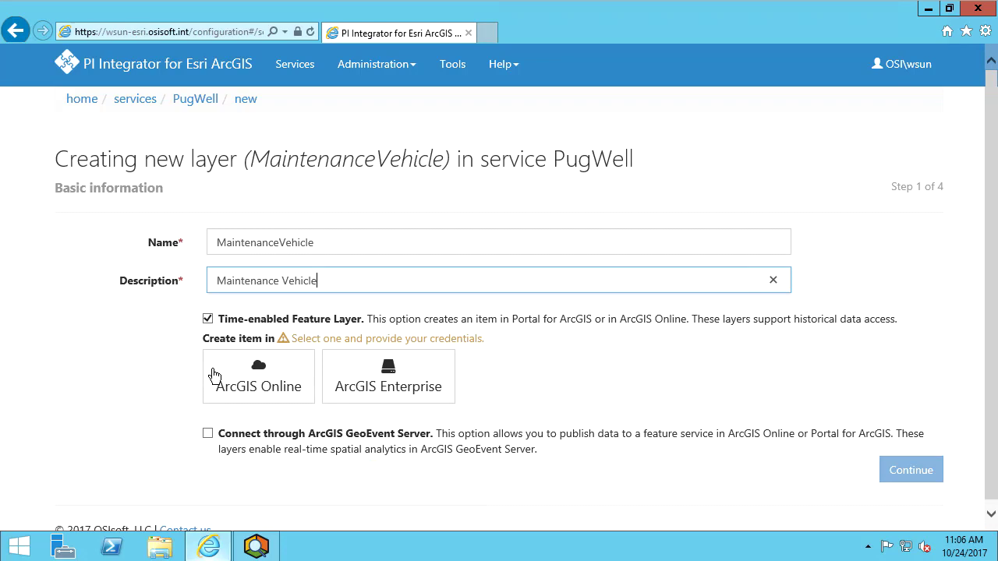
Create the layer item in ArcGIS Online and sign in with the account username and password.
click(246, 382)
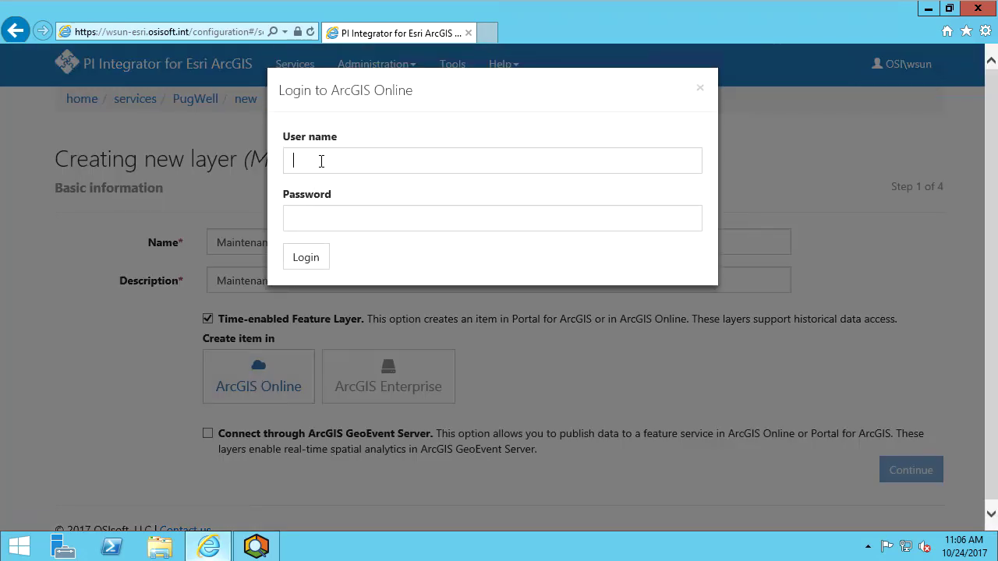
text(osisoftGSS)
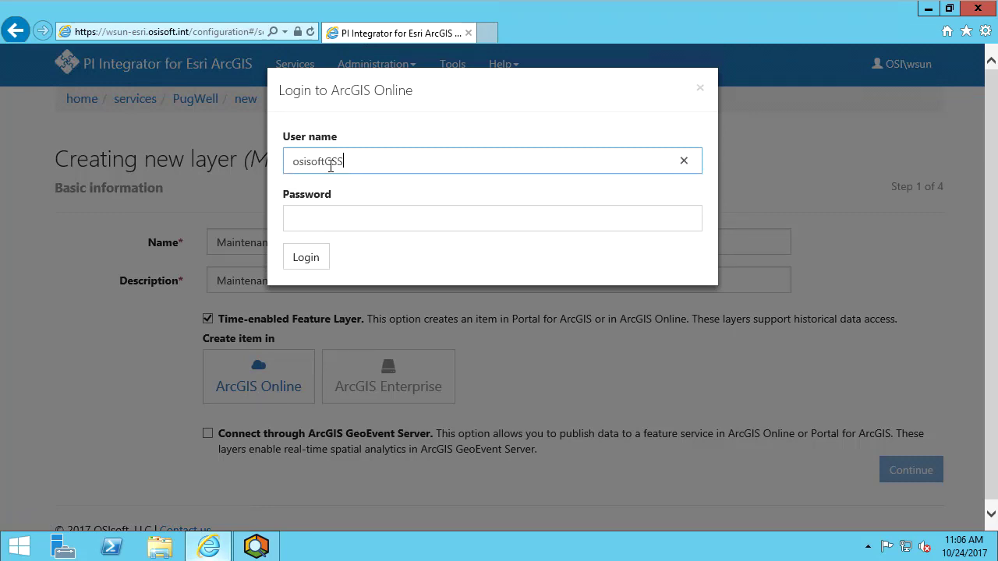
key(Tab)
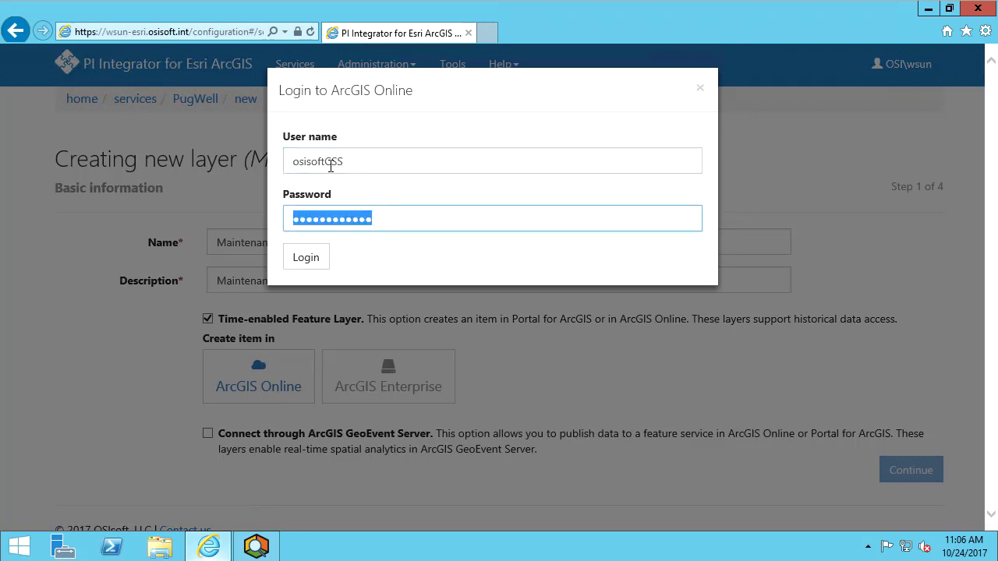
click(313, 262)
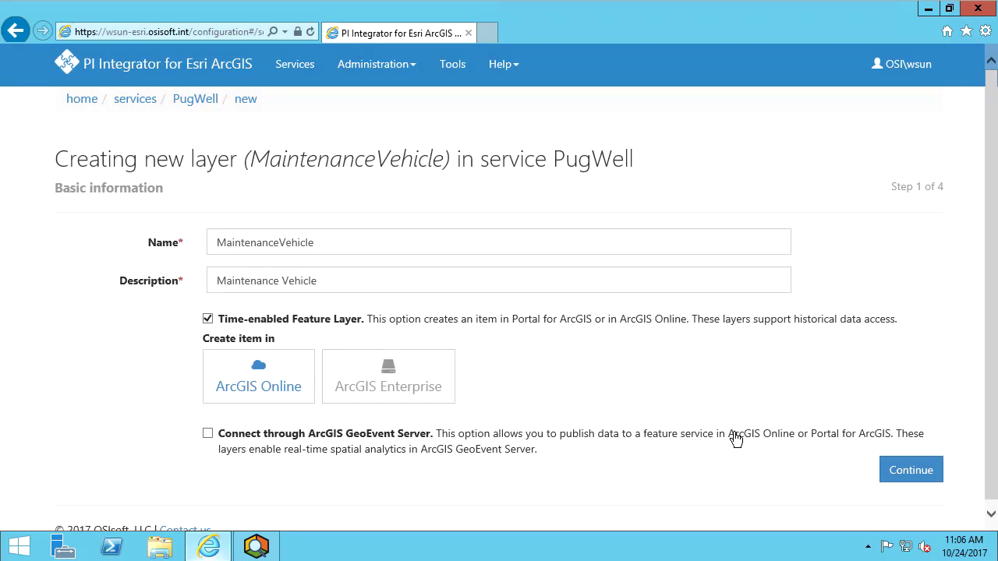
Set the data source to the Pug Well AF database with the MaintenanceVehicle template.
click(913, 471)
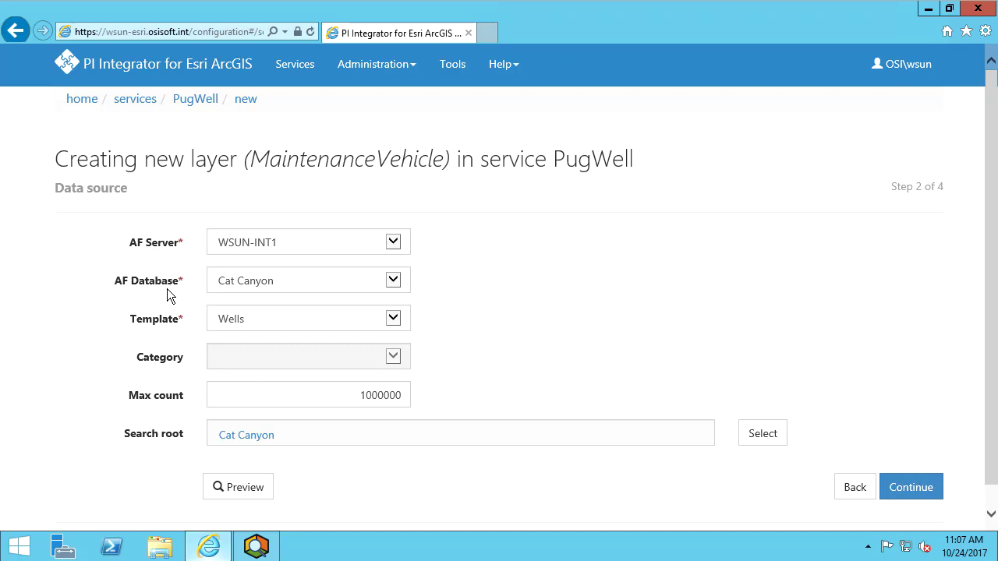
click(242, 287)
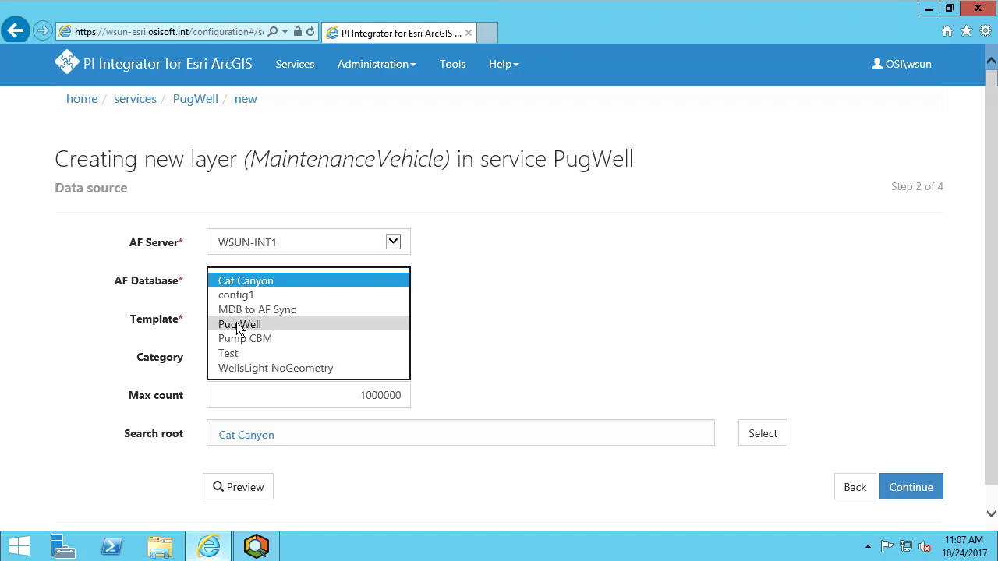
click(162, 318)
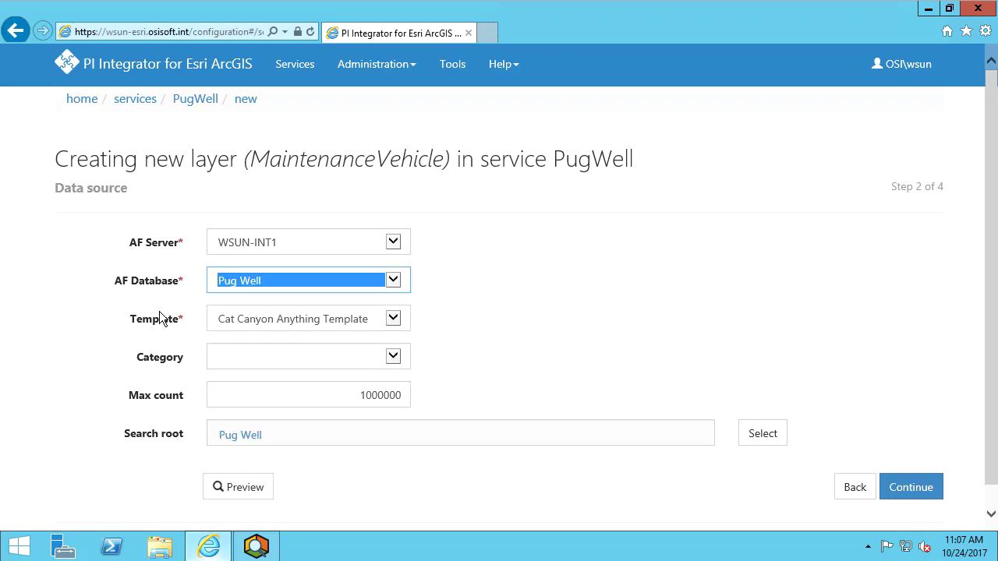
click(249, 319)
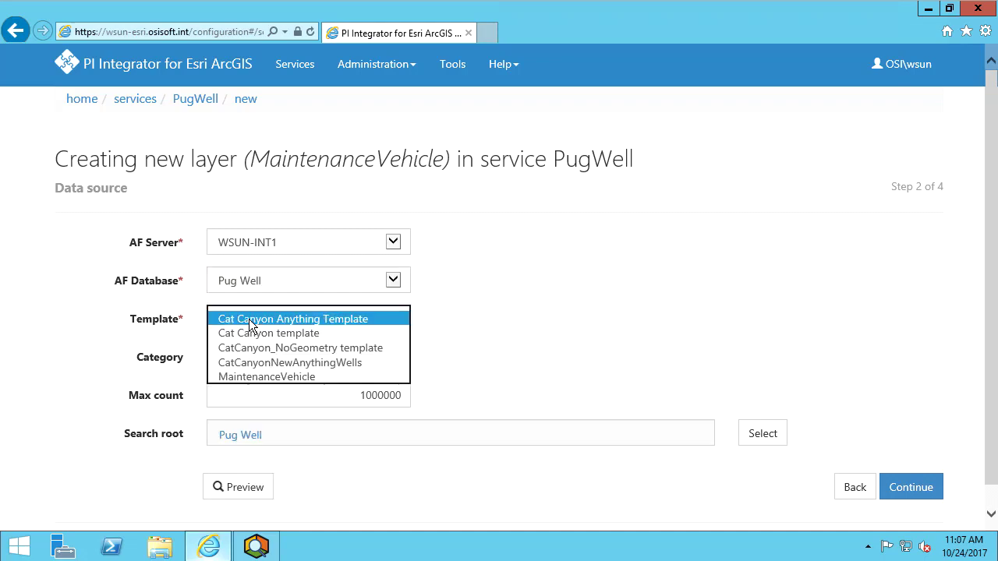
click(254, 377)
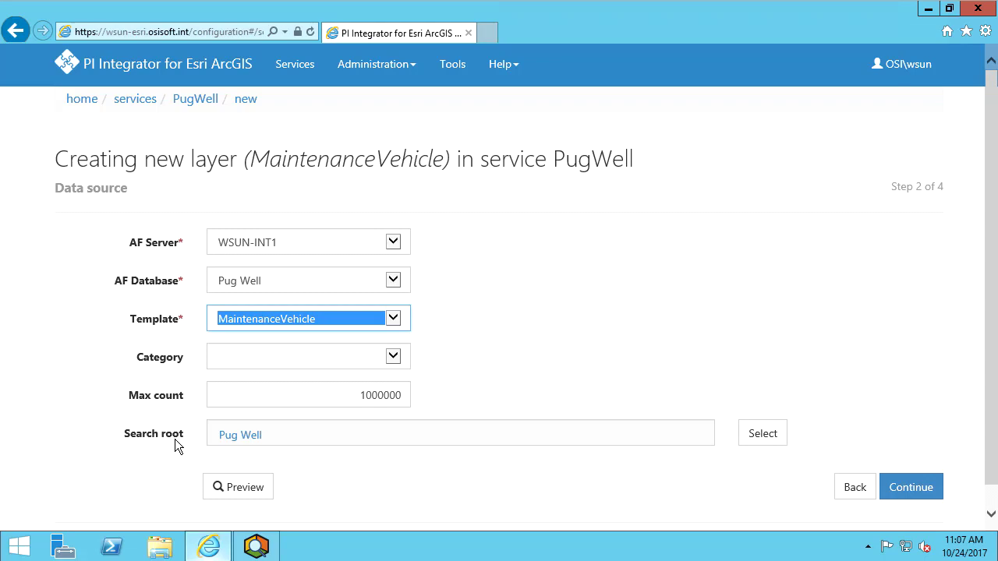
Preview the six vehicle elements, then continue to the layer fields.
click(248, 488)
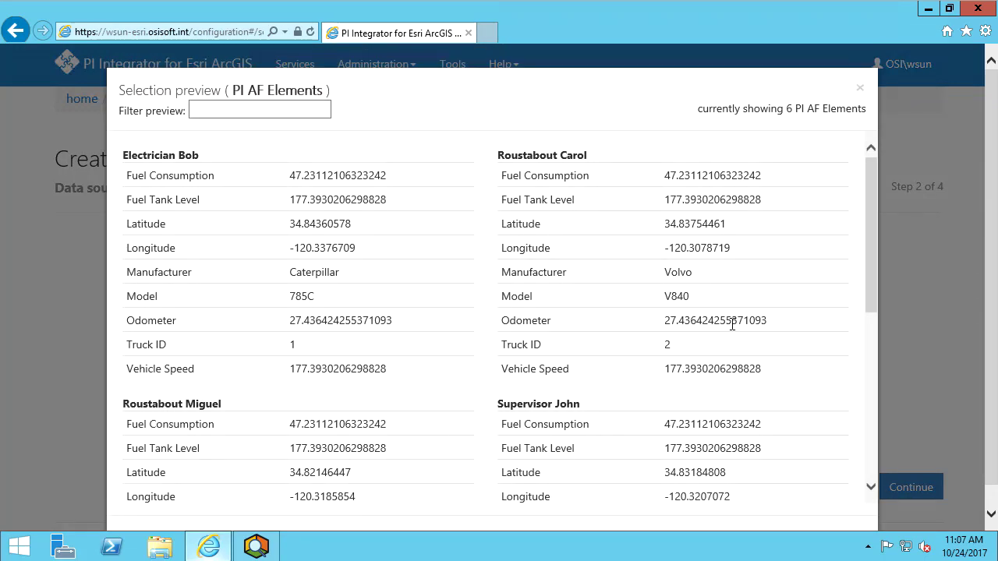
drag(872, 240, 859, 440)
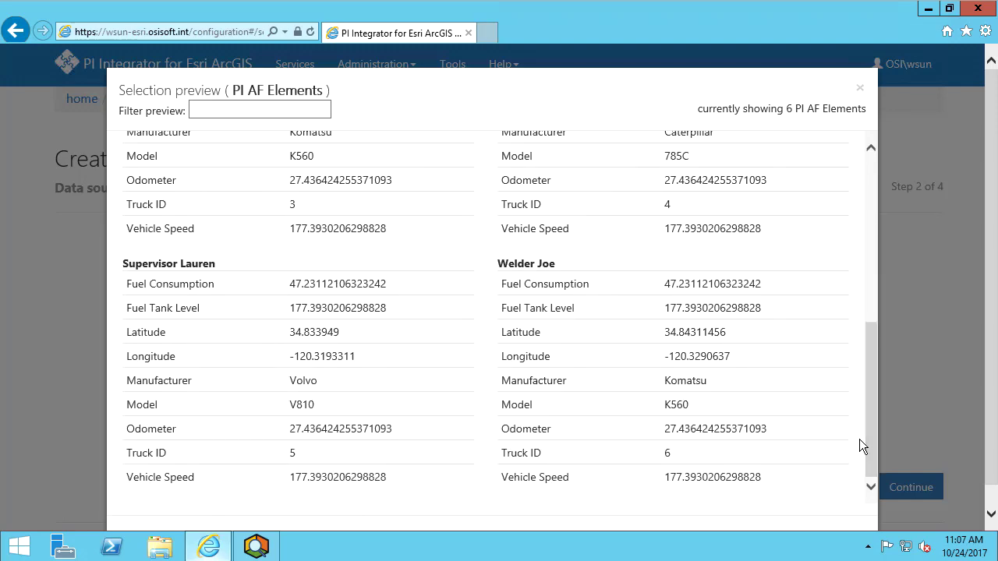
click(860, 87)
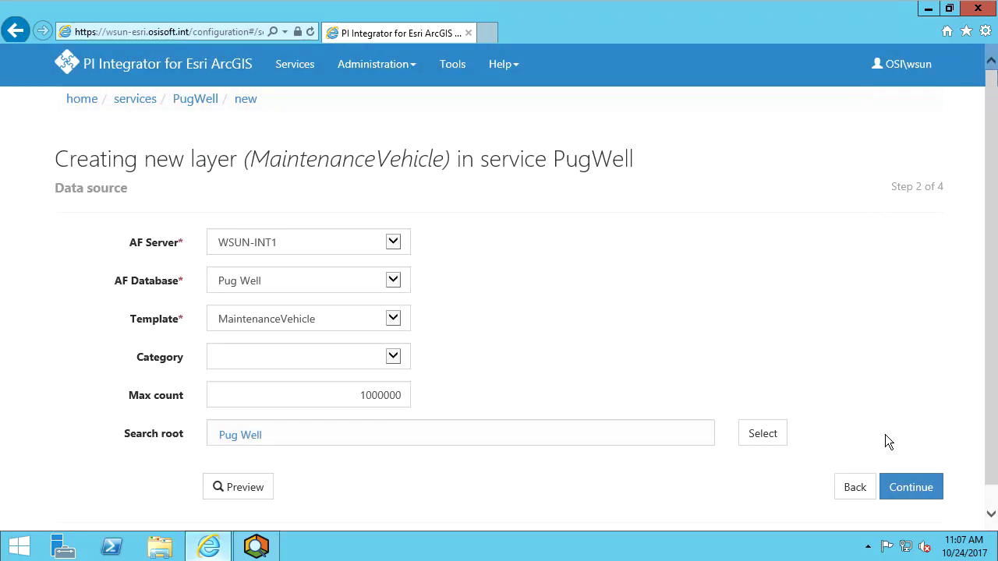
click(896, 496)
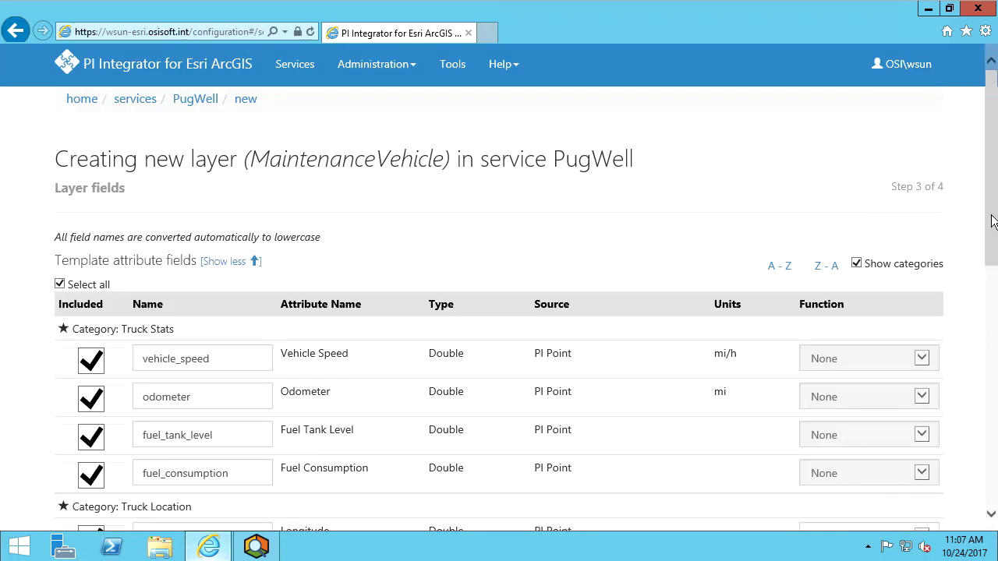
Map longitude to X and latitude to Y, keep name as Key, and continue to geometry.
drag(992, 222, 995, 304)
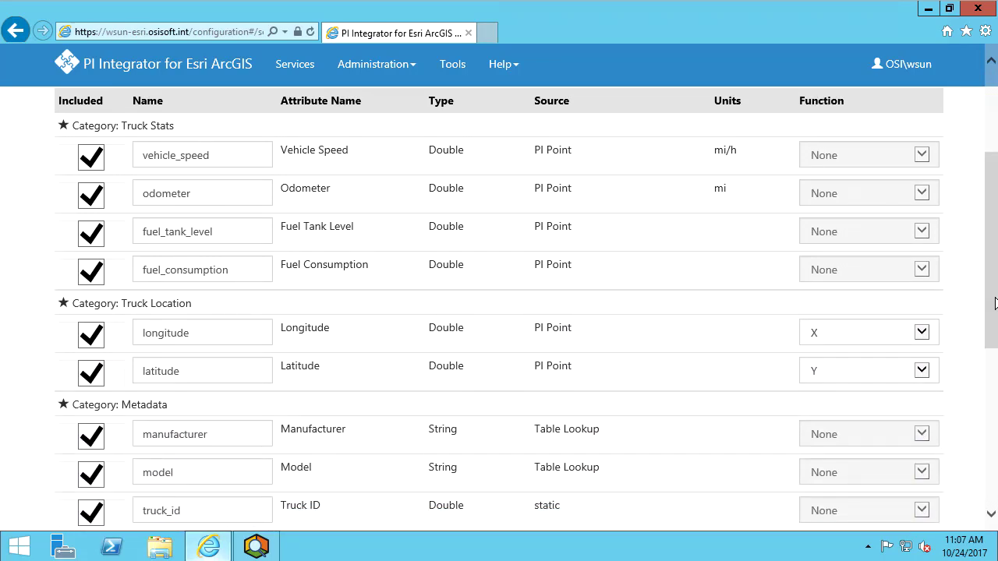
mouse_move(995, 302)
mouse_down()
mouse_move(995, 429)
mouse_move(993, 307)
mouse_up()
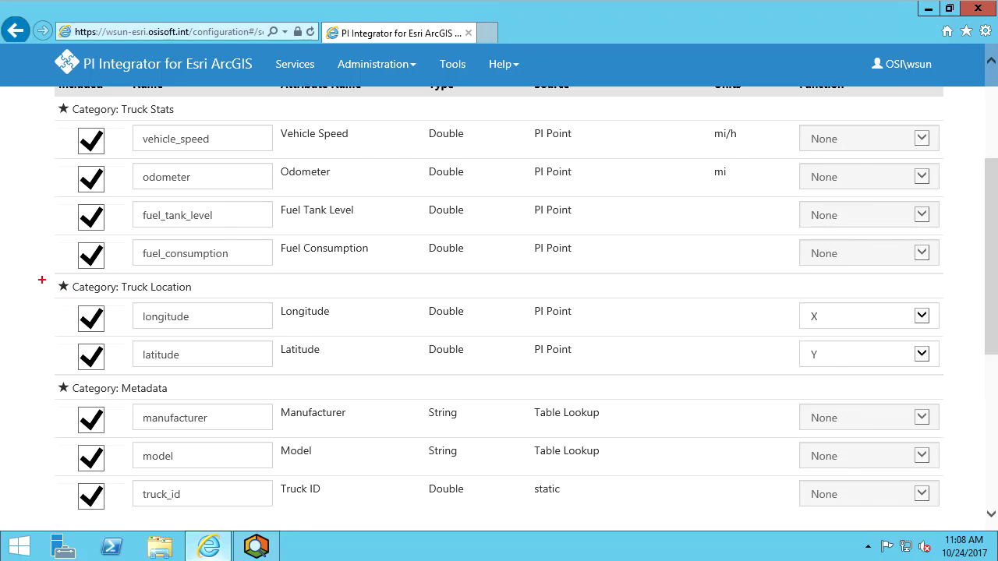
mouse_move(42, 276)
mouse_down()
mouse_move(323, 358)
mouse_move(970, 381)
mouse_up()
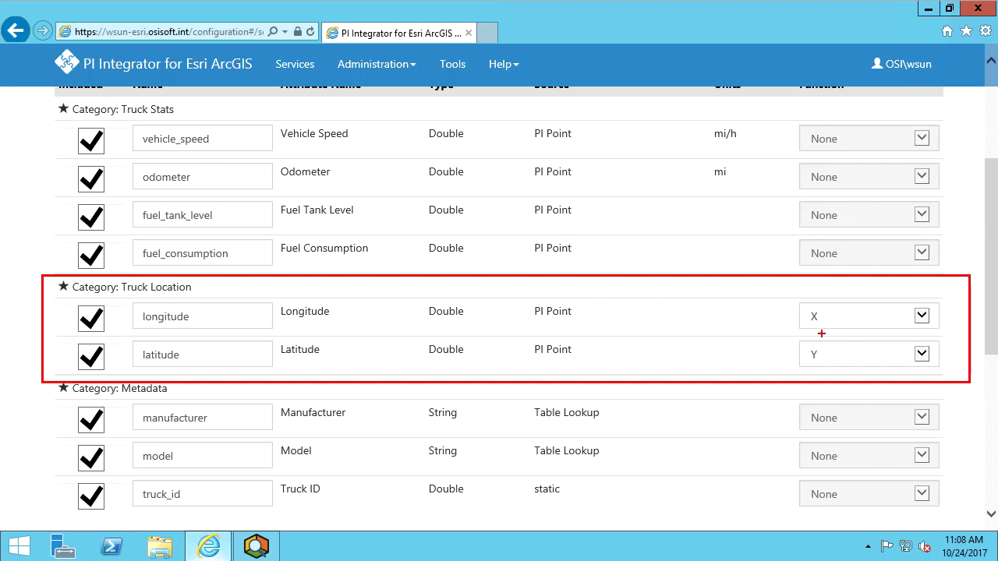
mouse_move(783, 321)
mouse_down()
mouse_move(734, 356)
mouse_move(760, 387)
mouse_move(727, 402)
mouse_up()
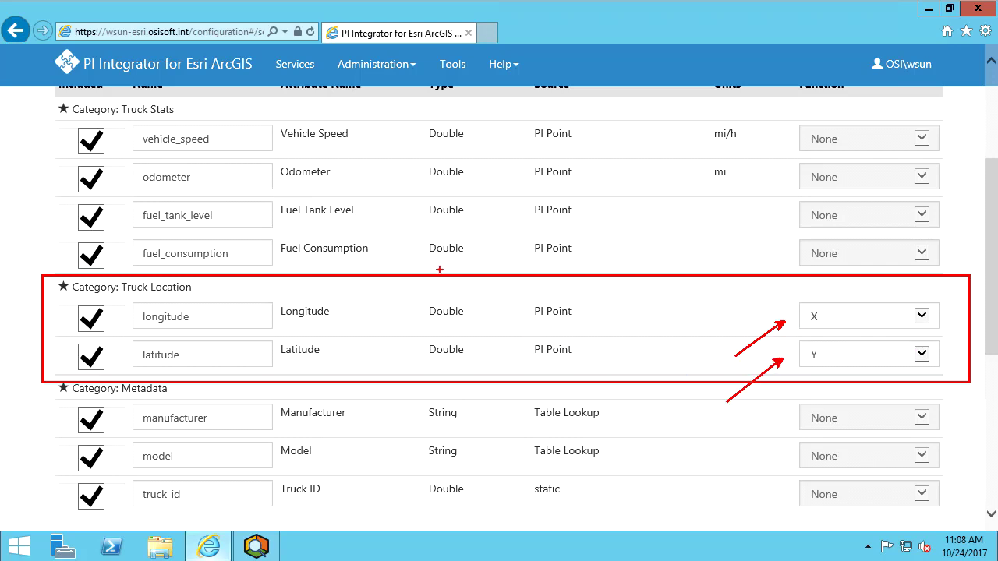
drag(331, 354, 401, 396)
drag(341, 323, 405, 370)
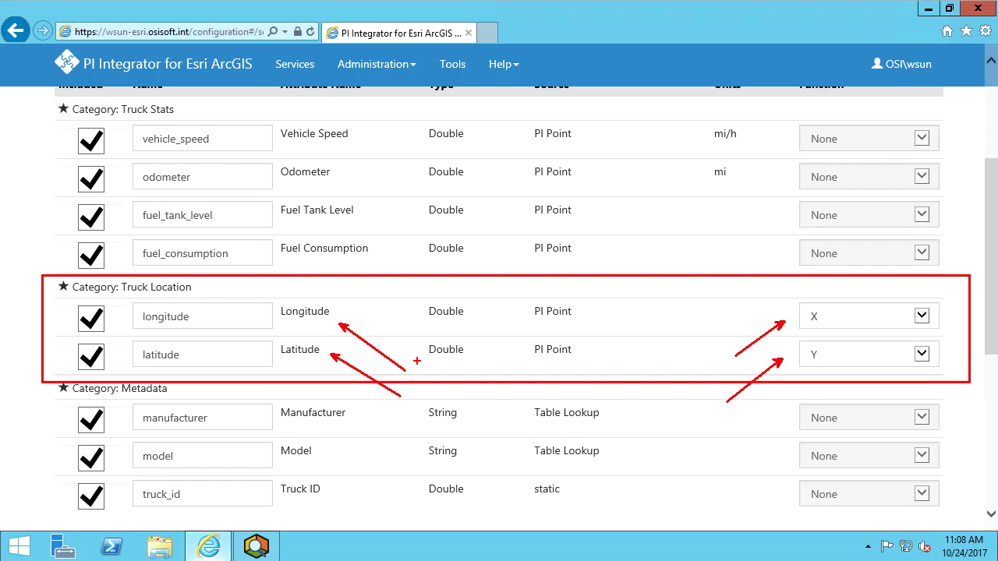
key(Escape)
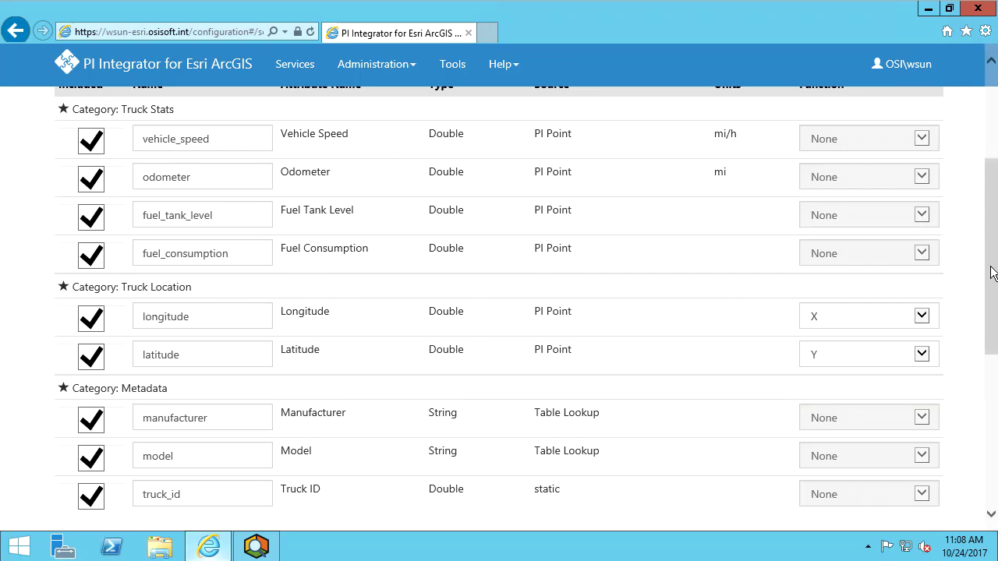
scroll(992, 272, down, 3)
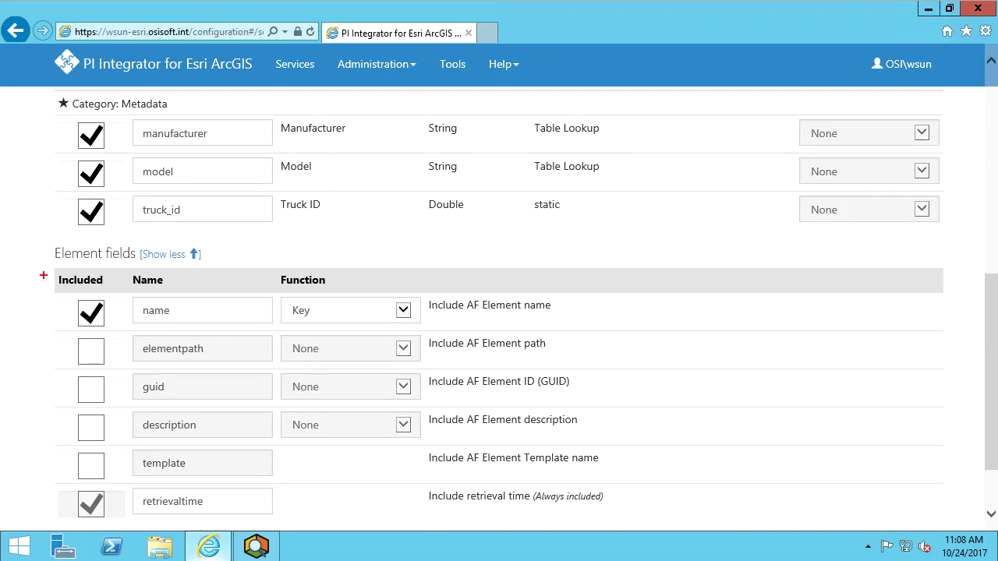
mouse_move(43, 290)
mouse_down()
mouse_move(337, 335)
mouse_move(580, 334)
mouse_up()
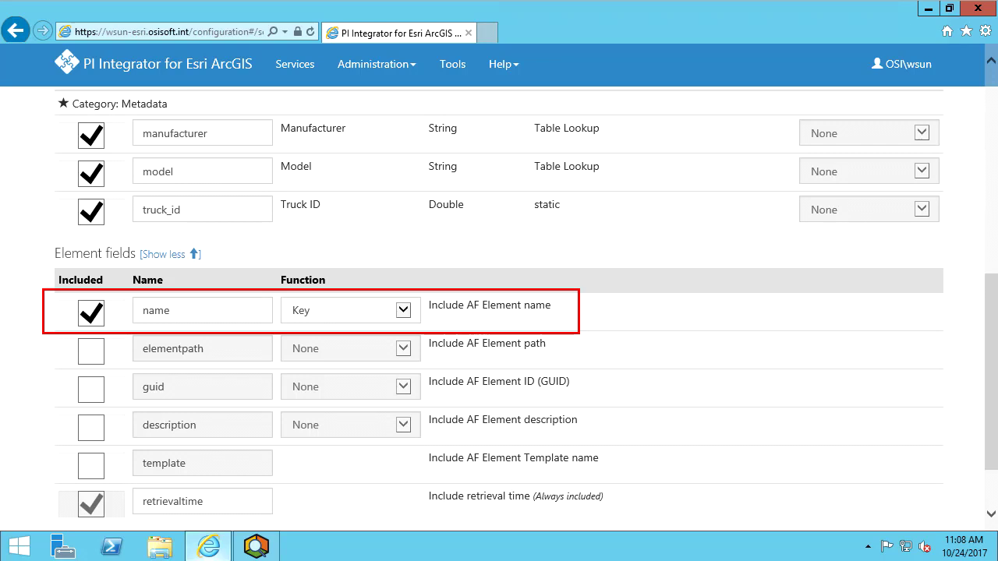
key(Escape)
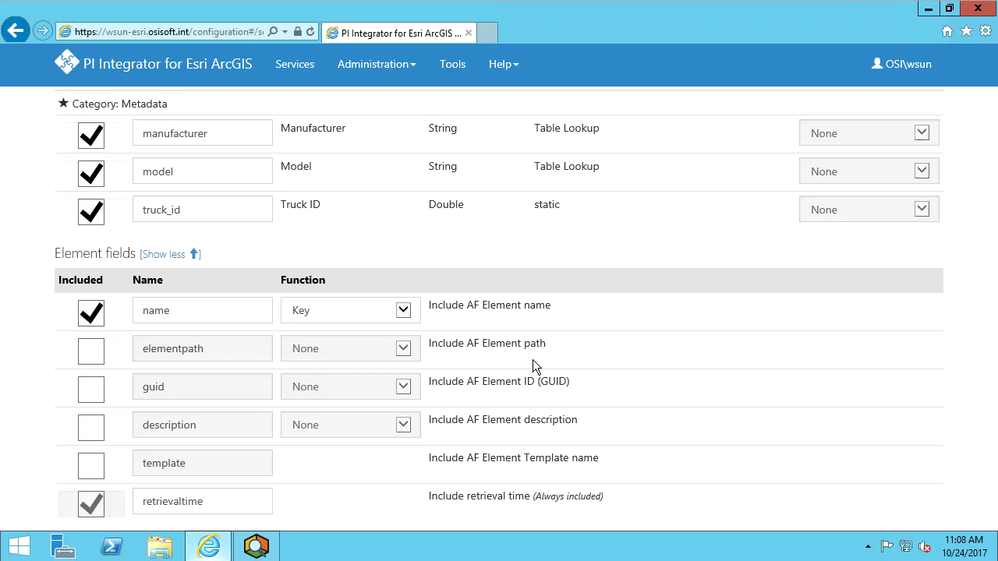
drag(989, 368, 993, 410)
click(909, 464)
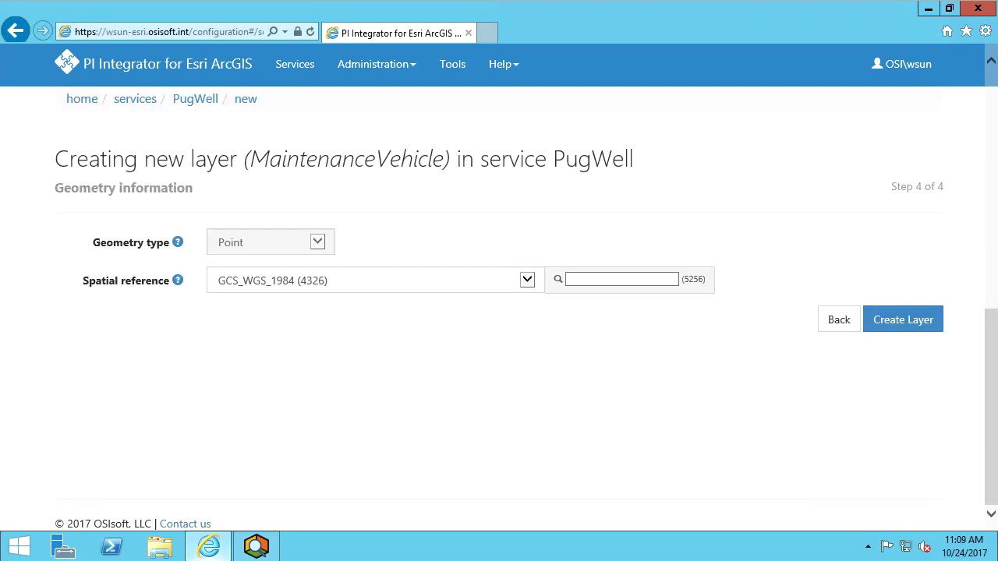
Keep GCS_WGS_1984 (4326) as the spatial reference and create the MaintenanceVehicle layer.
click(235, 282)
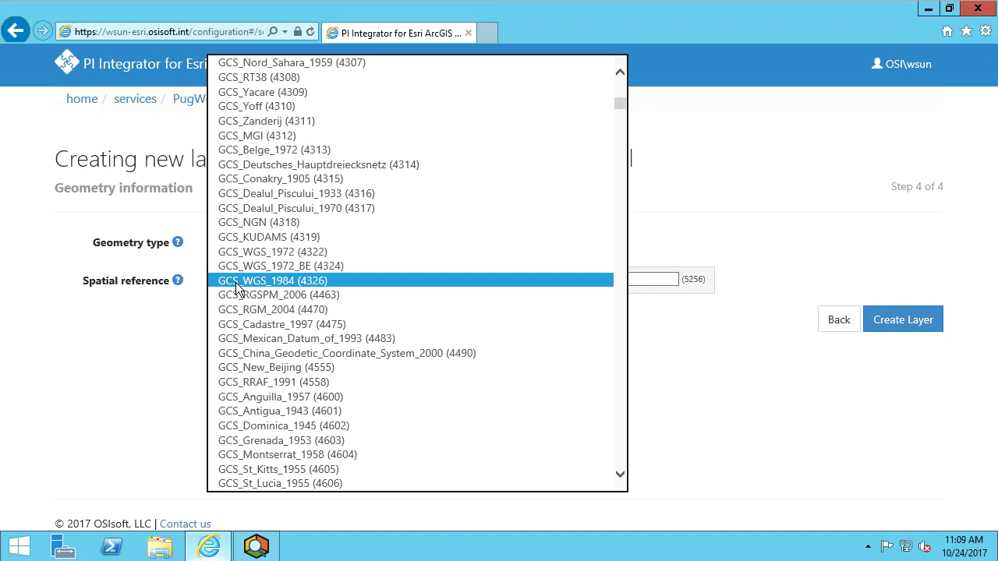
click(153, 327)
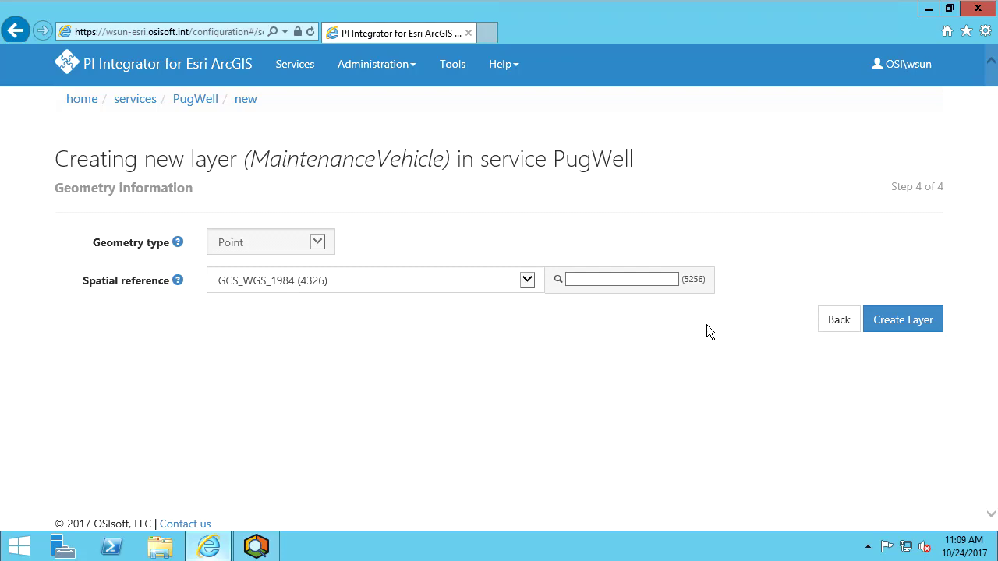
click(924, 330)
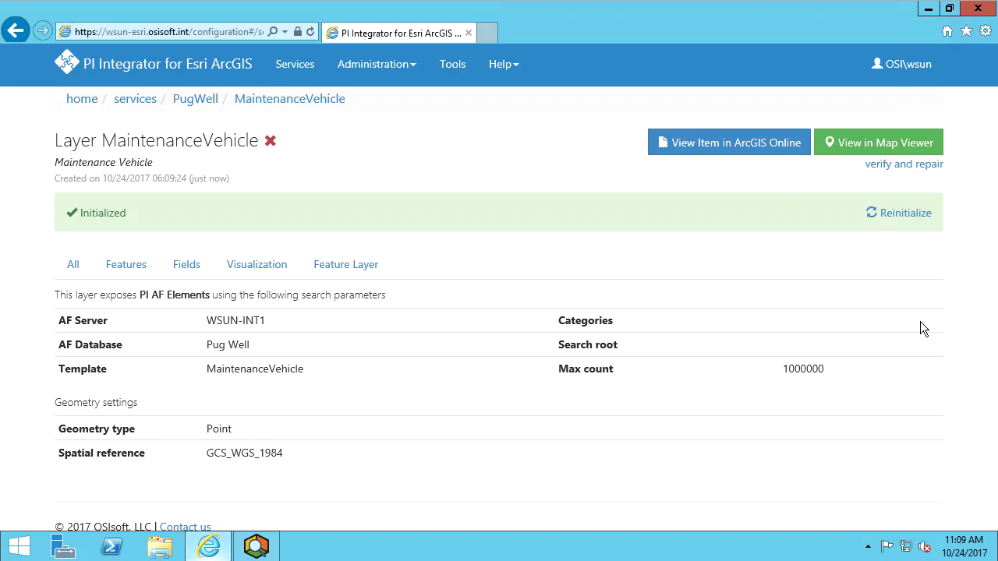
Open the new MaintenanceVehicle layer in the ArcGIS Online map viewer.
drag(156, 214, 306, 188)
key(e)
mouse_move(637, 114)
mouse_down()
mouse_move(791, 162)
mouse_move(961, 176)
mouse_up()
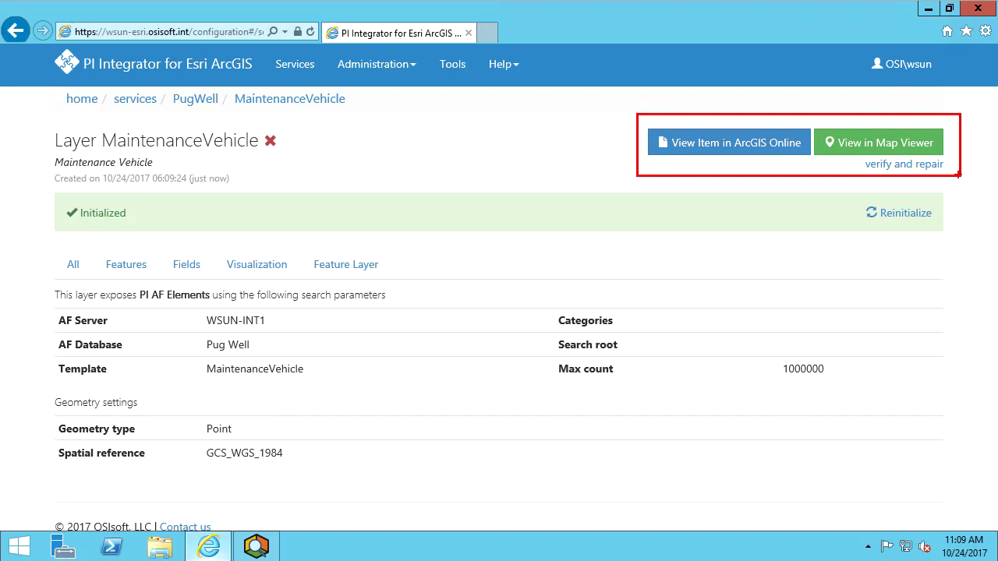
key(Escape)
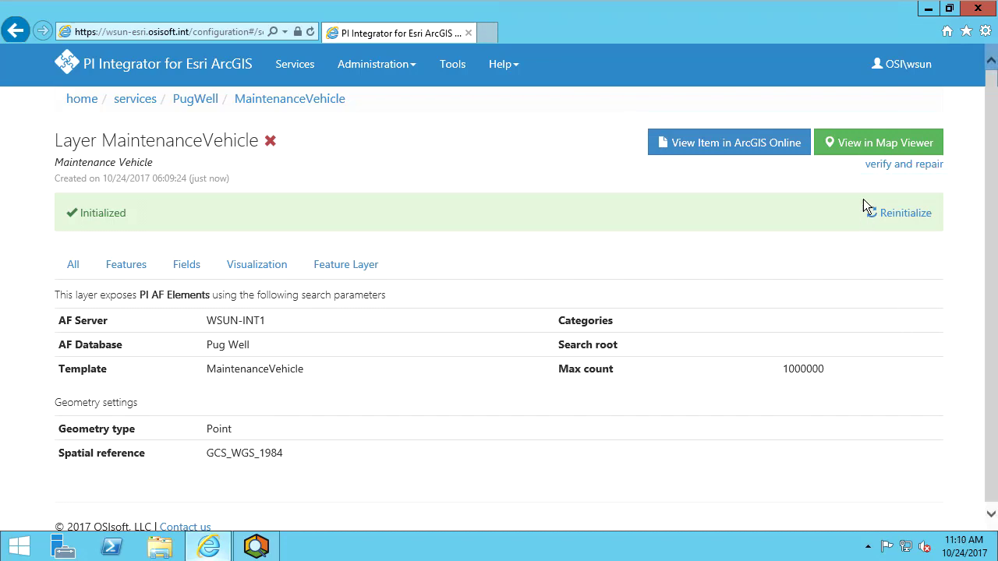
click(872, 145)
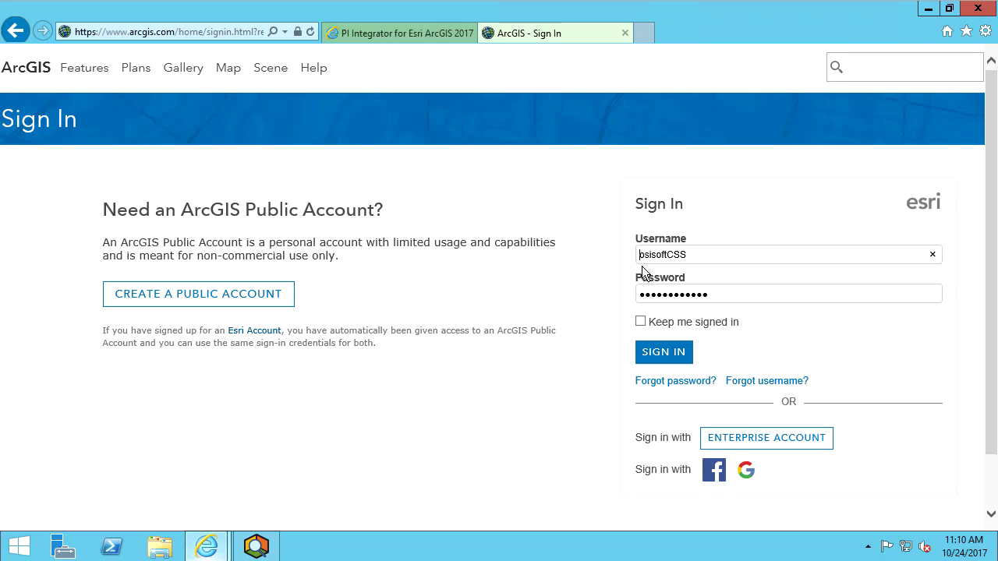
Sign in to ArcGIS Online with the service account username and password.
click(664, 355)
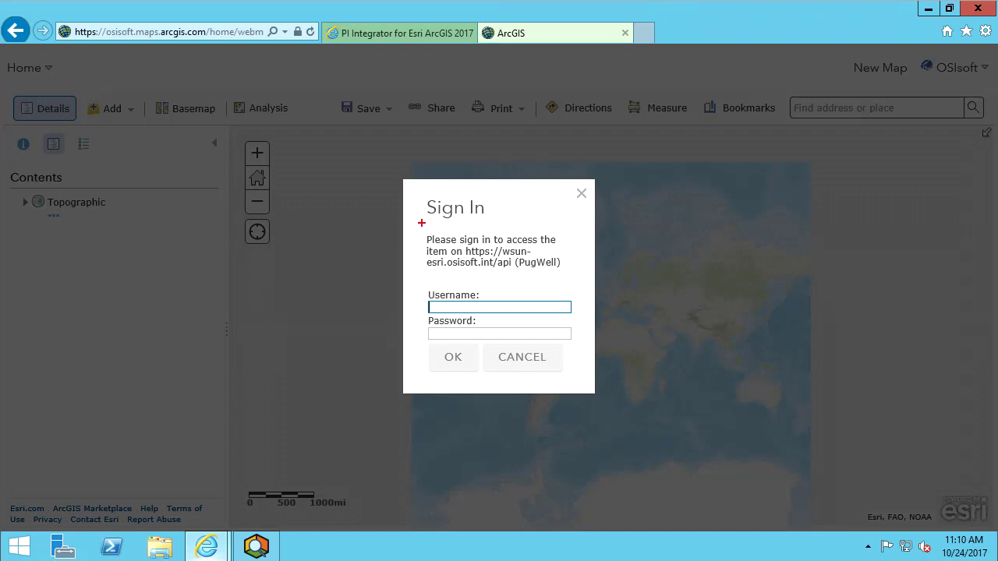
mouse_move(418, 225)
mouse_down()
mouse_move(468, 256)
mouse_move(577, 278)
mouse_up()
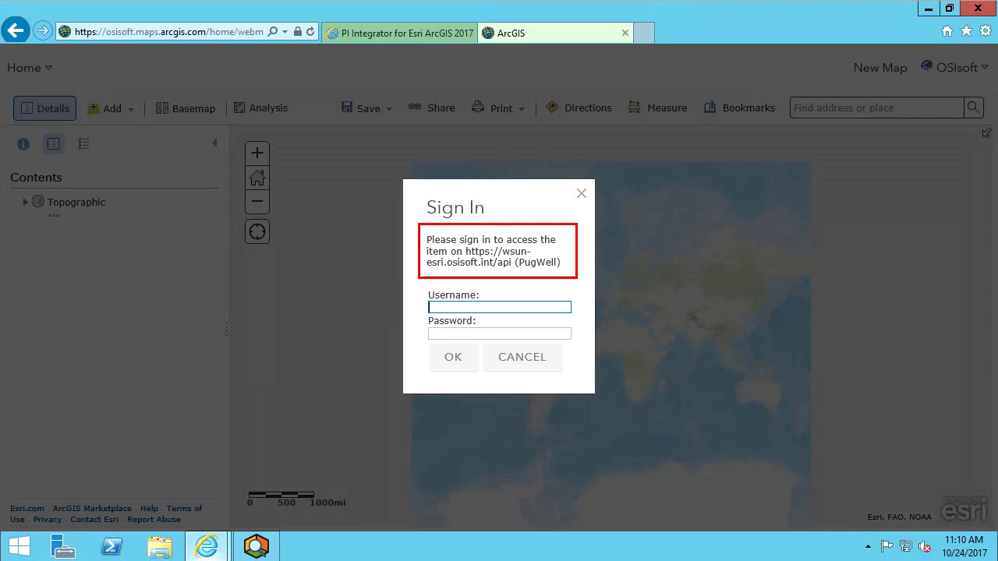
key(Escape)
text(osisoftCSS)
key(Tab)
text(•••••••••••••)
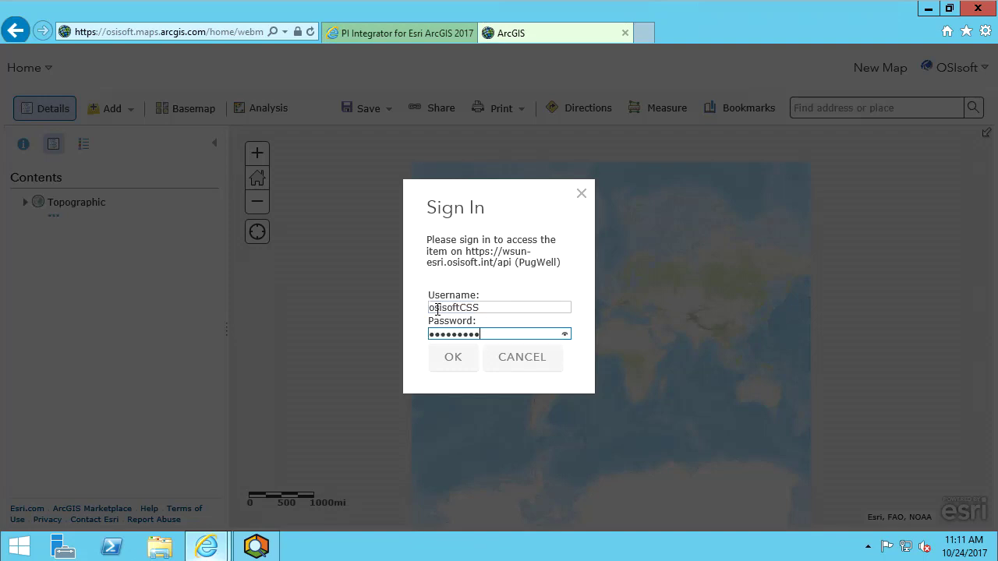
key(Return)
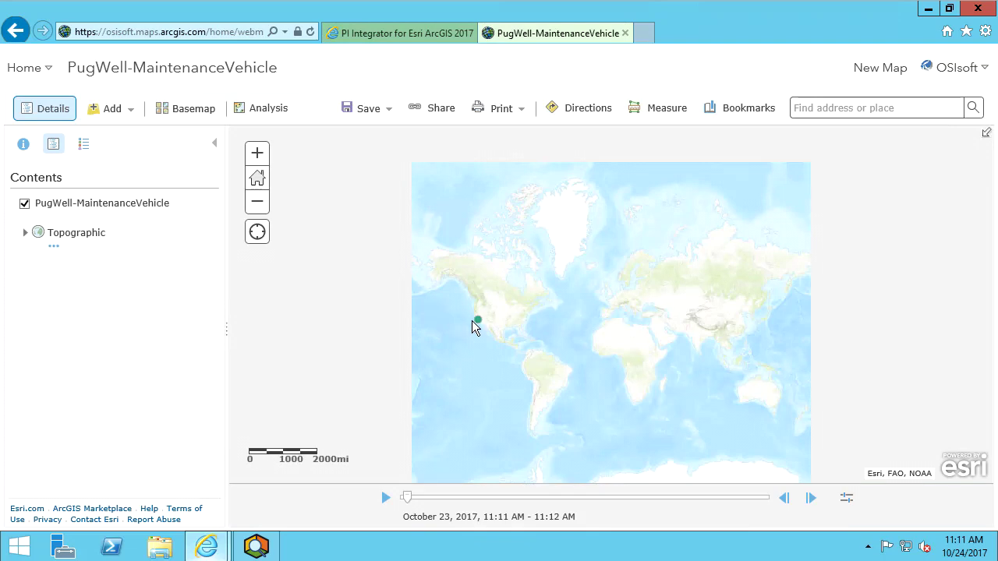
Zoom into the six vehicle points near Santa Maria and the Solomon Hills.
scroll(474, 321, up, 2)
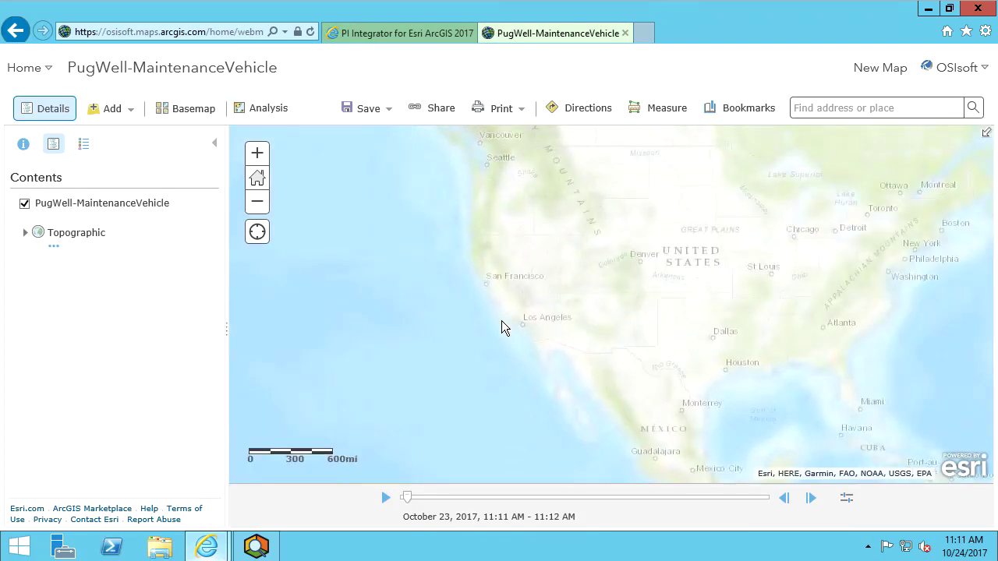
scroll(505, 323, up, 1)
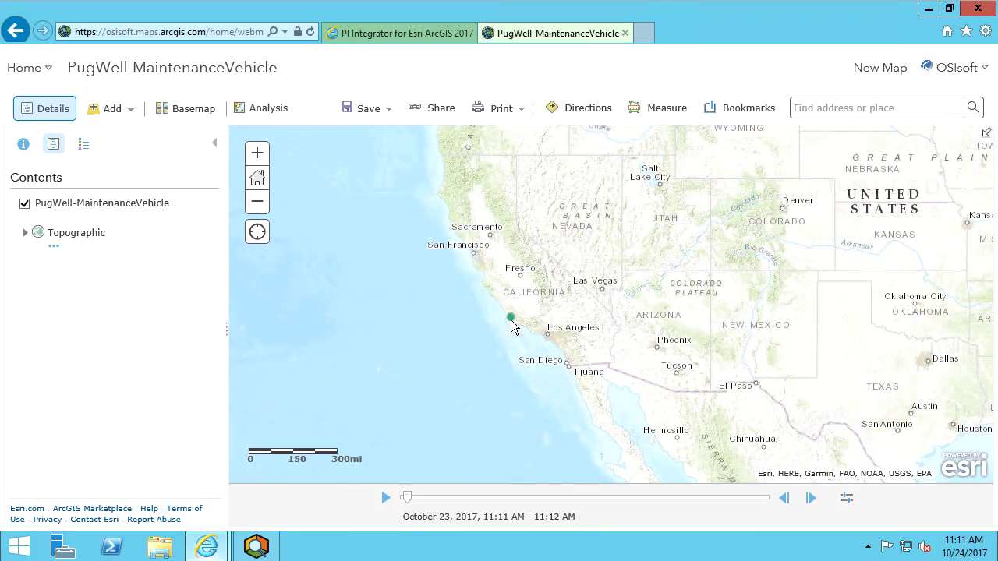
scroll(512, 325, up, 4)
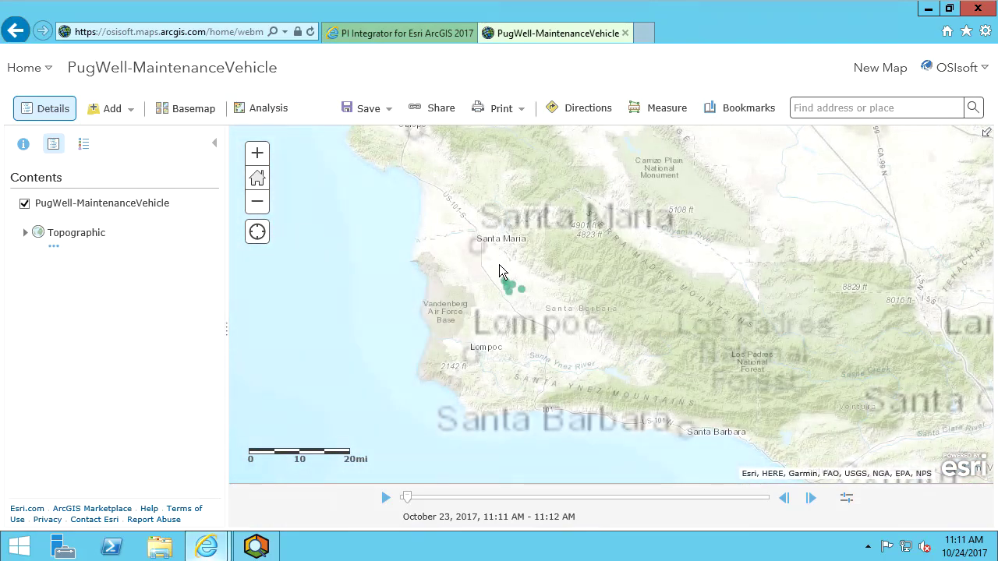
scroll(508, 287, up, 2)
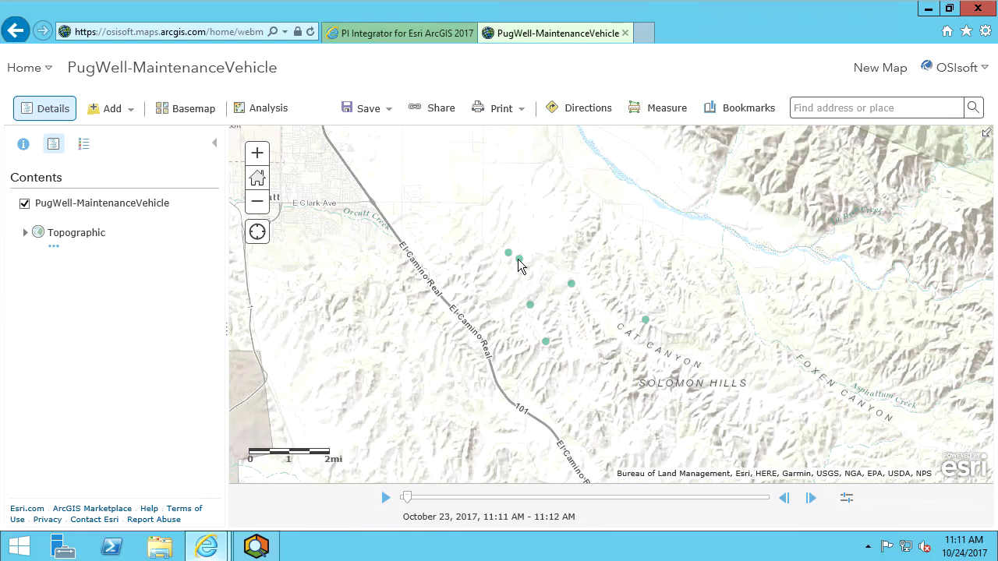
mouse_move(78, 222)
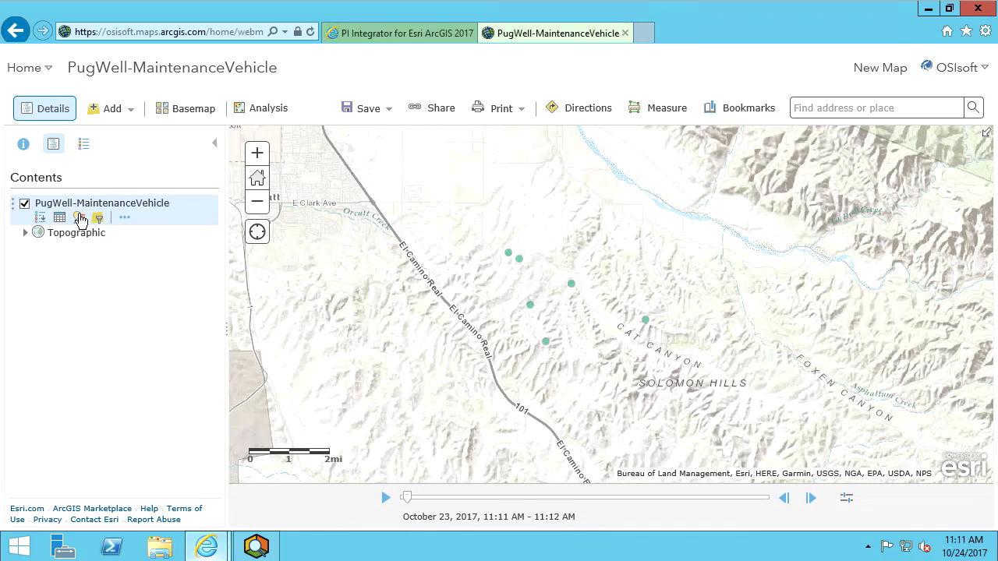
Change the vehicle layer's single symbol to the Transportation truck icon.
click(79, 219)
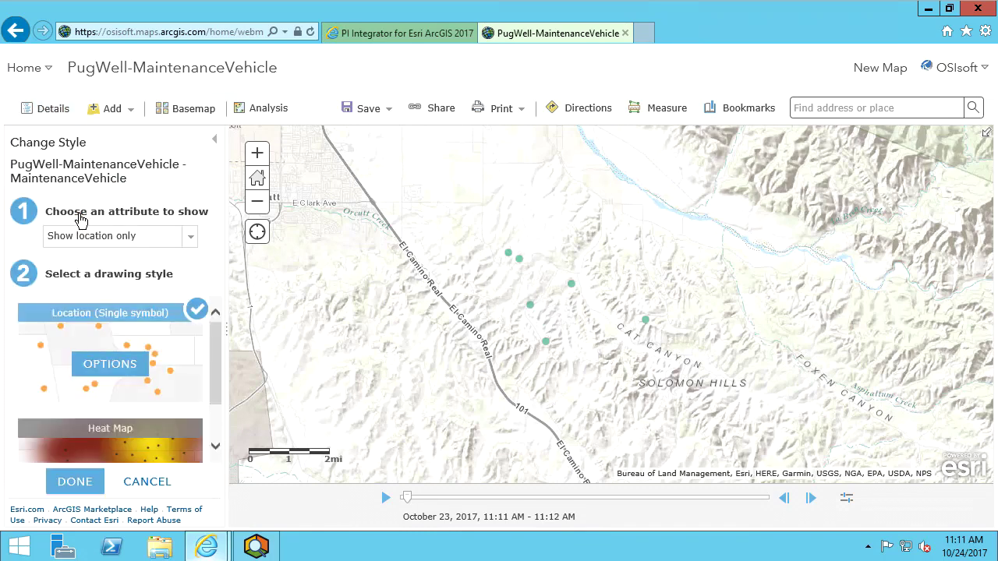
click(99, 370)
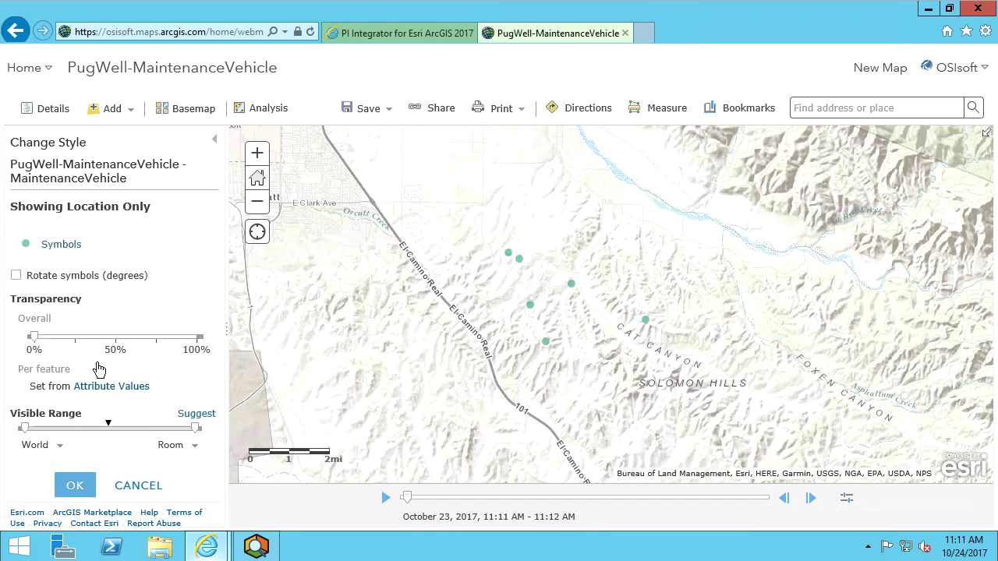
click(62, 245)
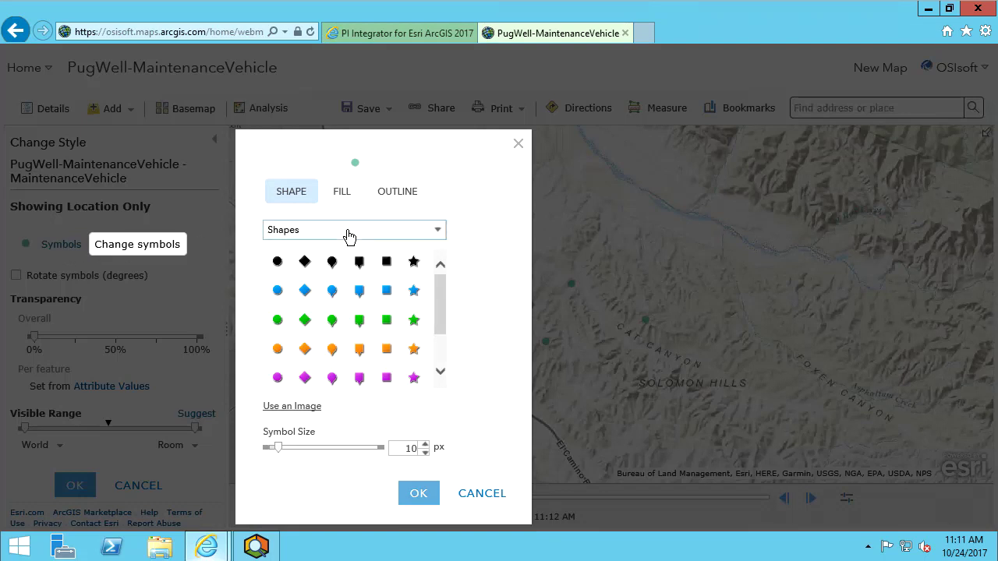
click(350, 236)
drag(441, 294, 441, 404)
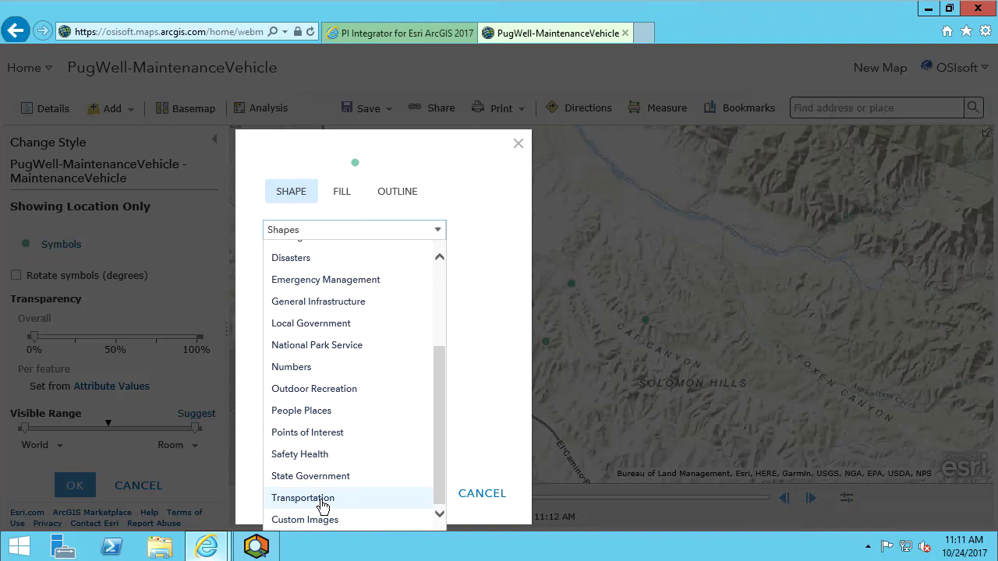
click(385, 498)
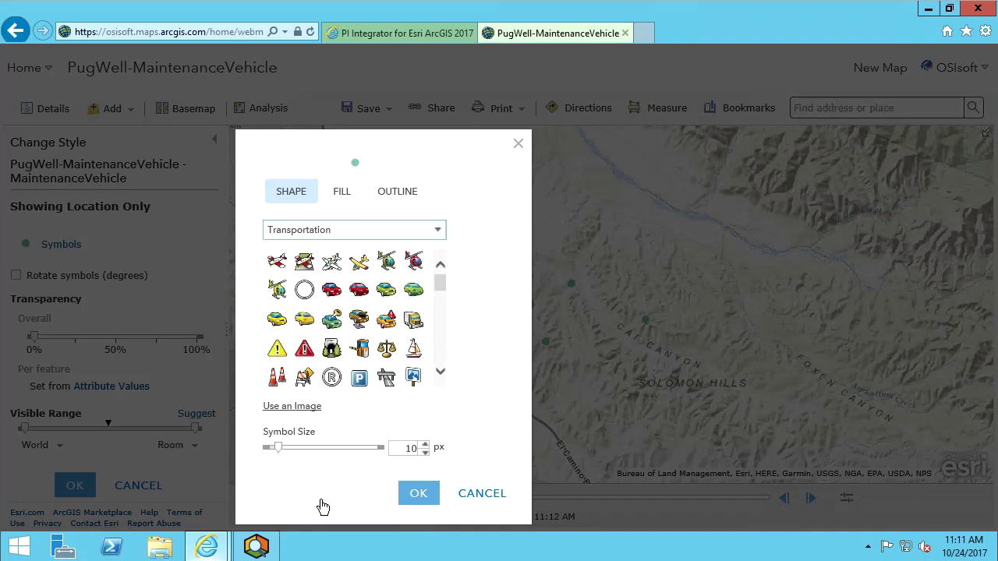
click(414, 321)
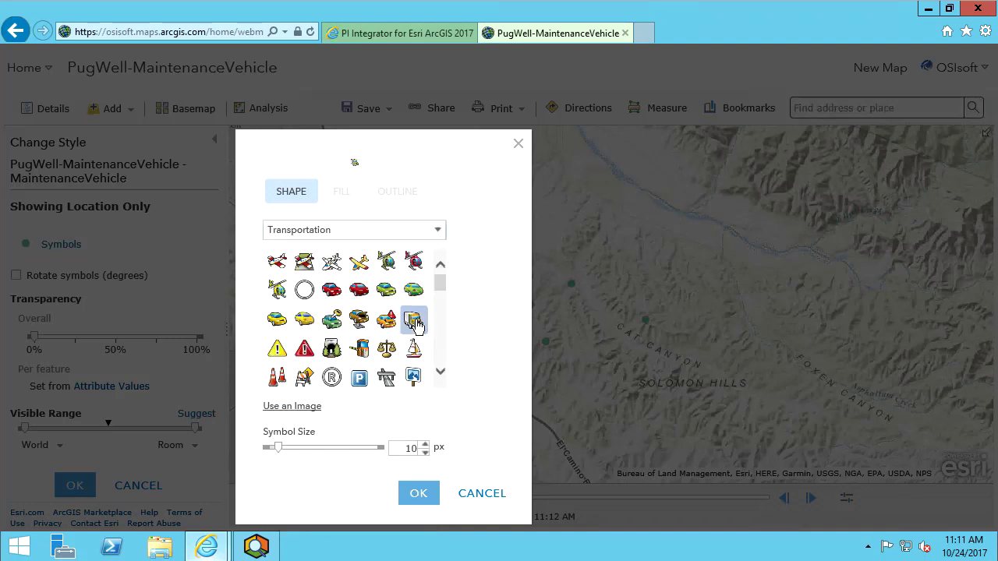
Enlarge the truck symbol to 30 px and confirm the layer style.
drag(281, 457, 297, 450)
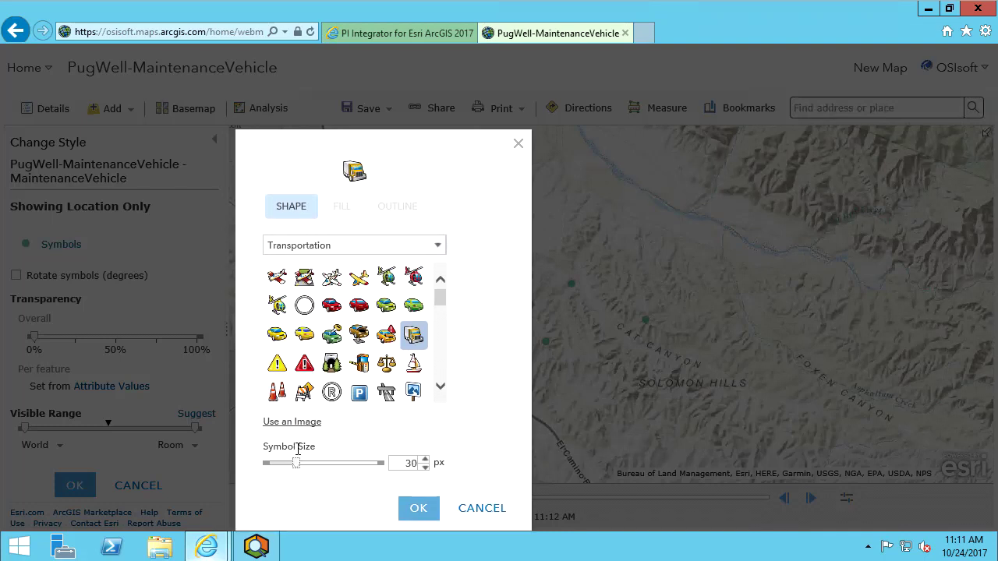
click(414, 511)
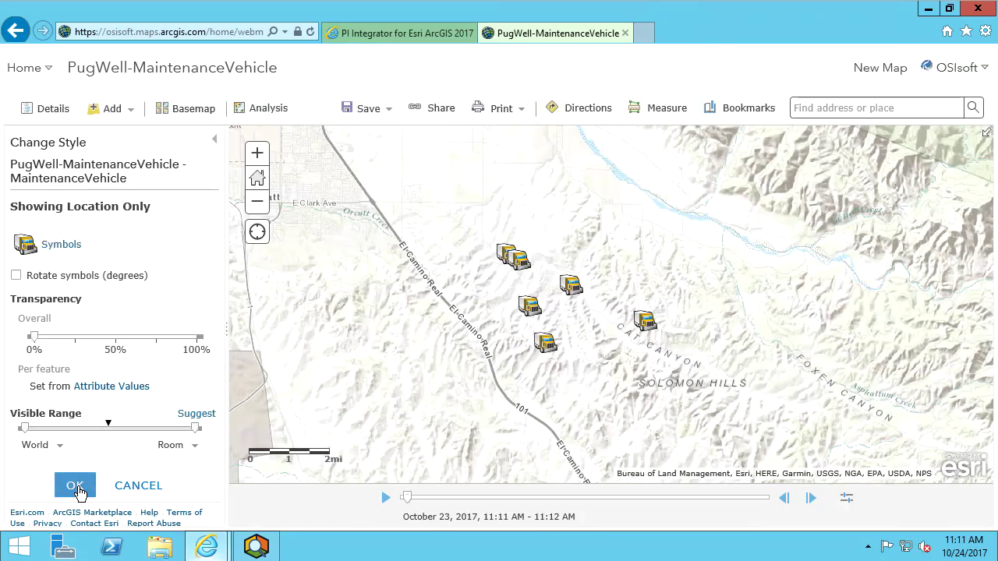
click(77, 487)
click(75, 485)
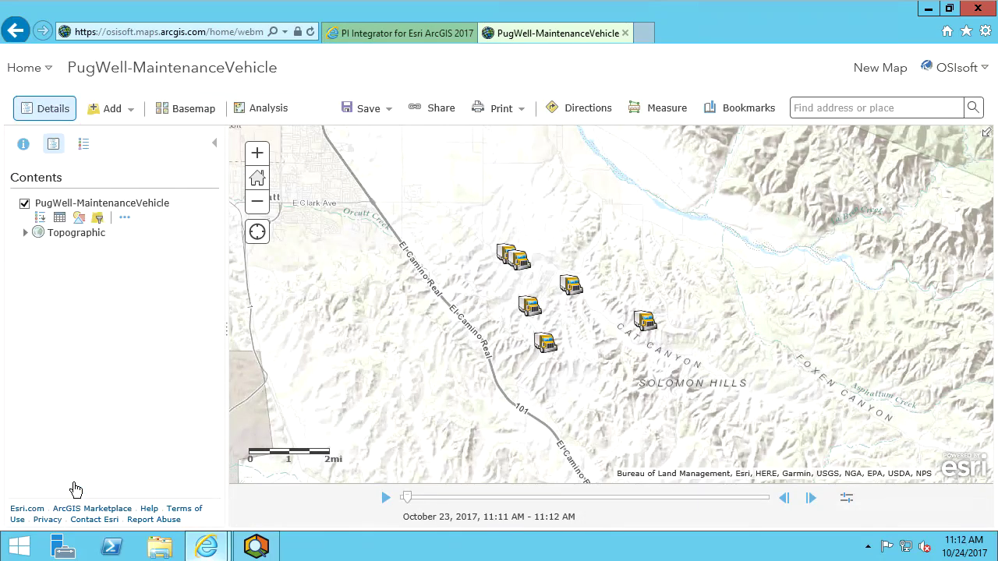
Play the truck time animation, pause it at 11:17 AM, and bring up the time settings.
mouse_move(367, 481)
mouse_down()
mouse_move(662, 524)
mouse_move(857, 530)
mouse_up()
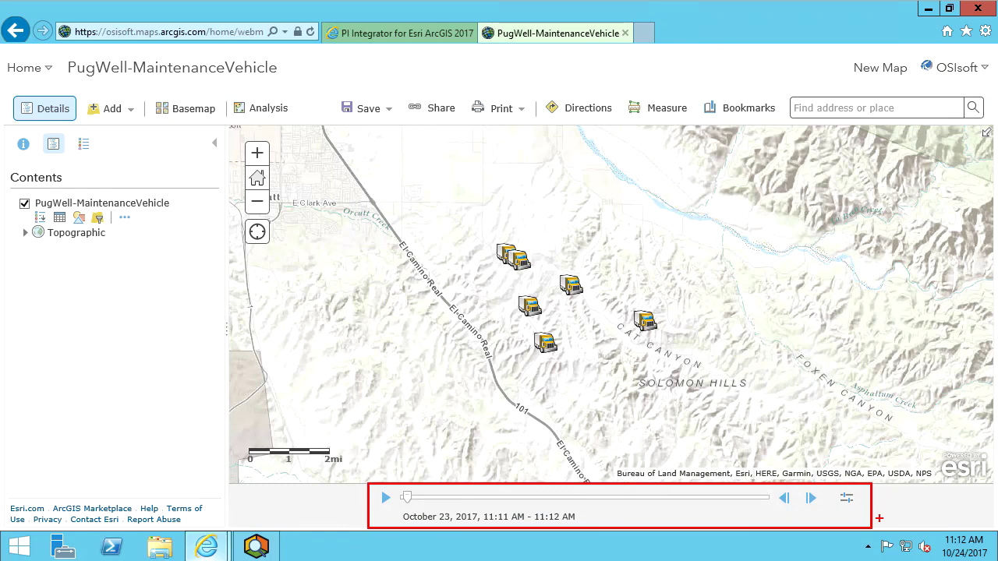
key(Escape)
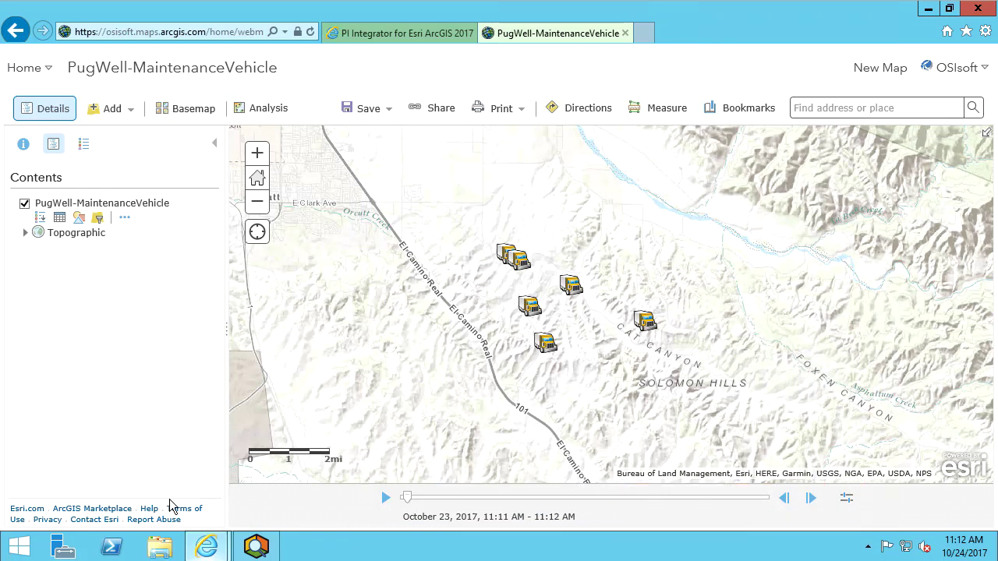
click(386, 499)
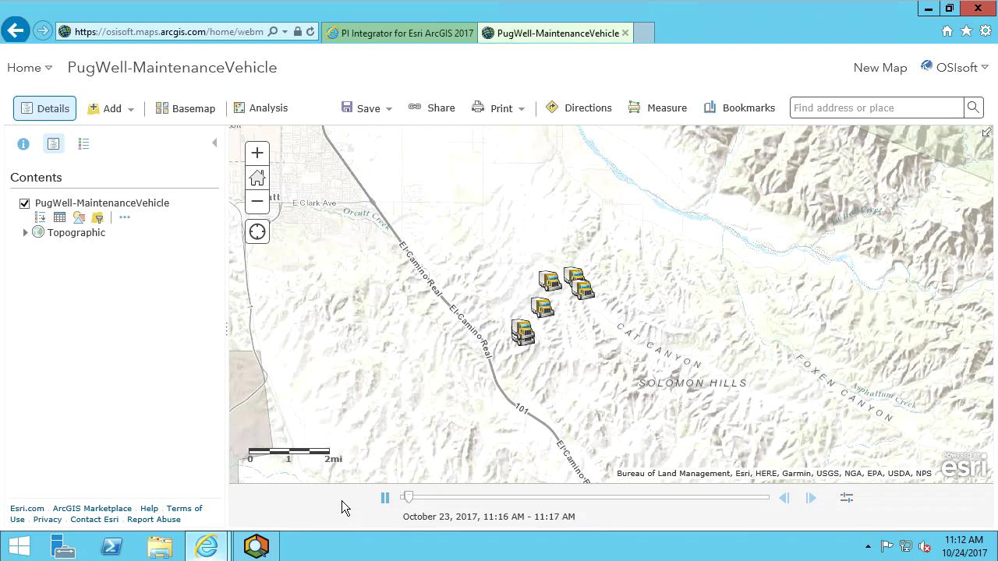
click(386, 500)
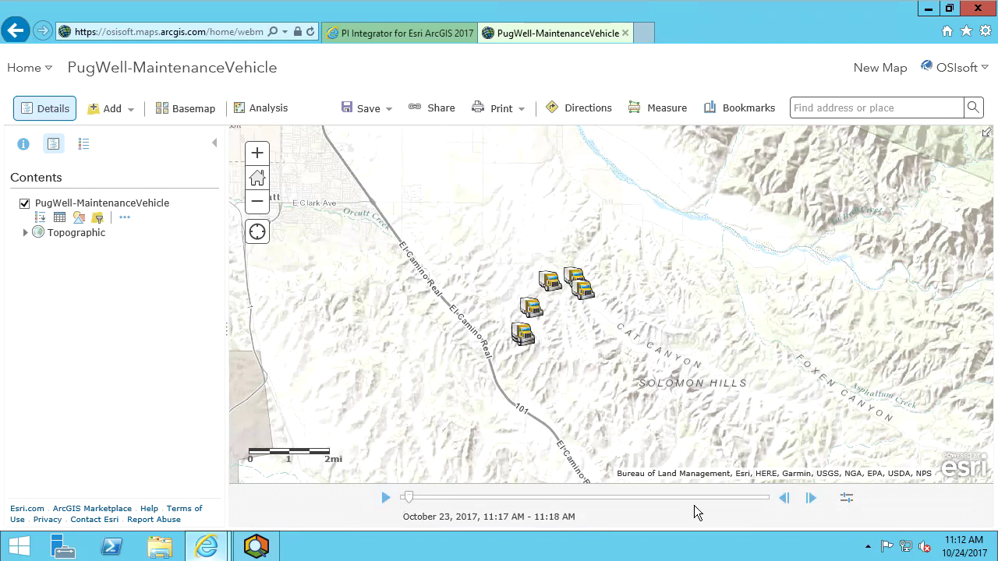
click(848, 501)
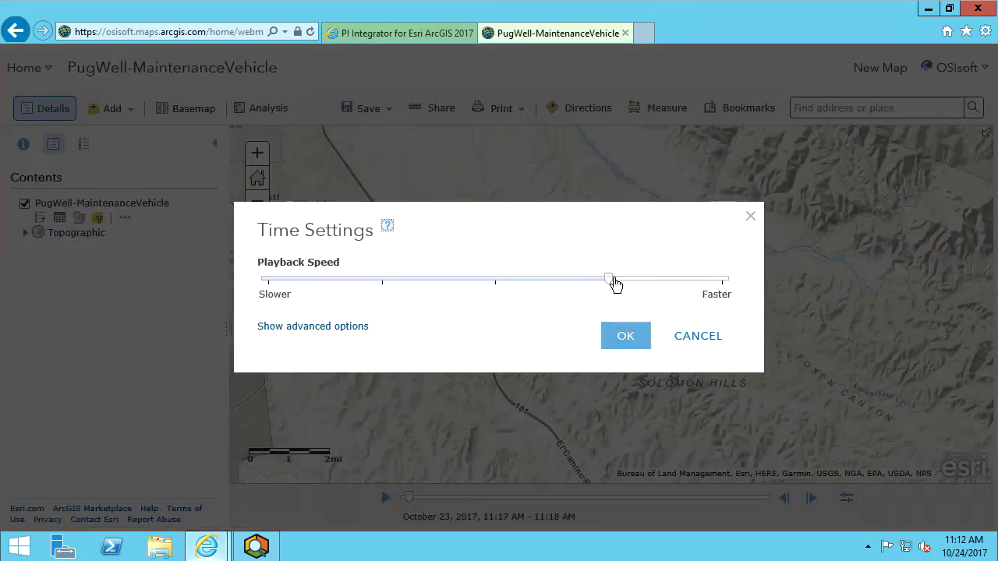
Speed up playback and set the time span from 5:00 PM to 6:00 PM on 10/23/2017.
mouse_move(613, 283)
mouse_down()
mouse_move(535, 289)
mouse_move(653, 300)
mouse_move(619, 297)
mouse_up()
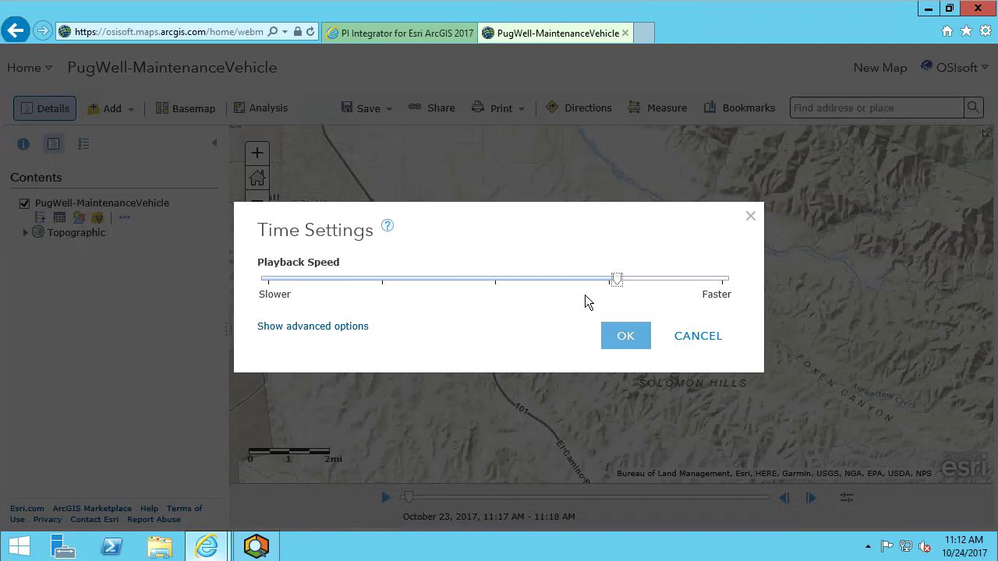
click(335, 327)
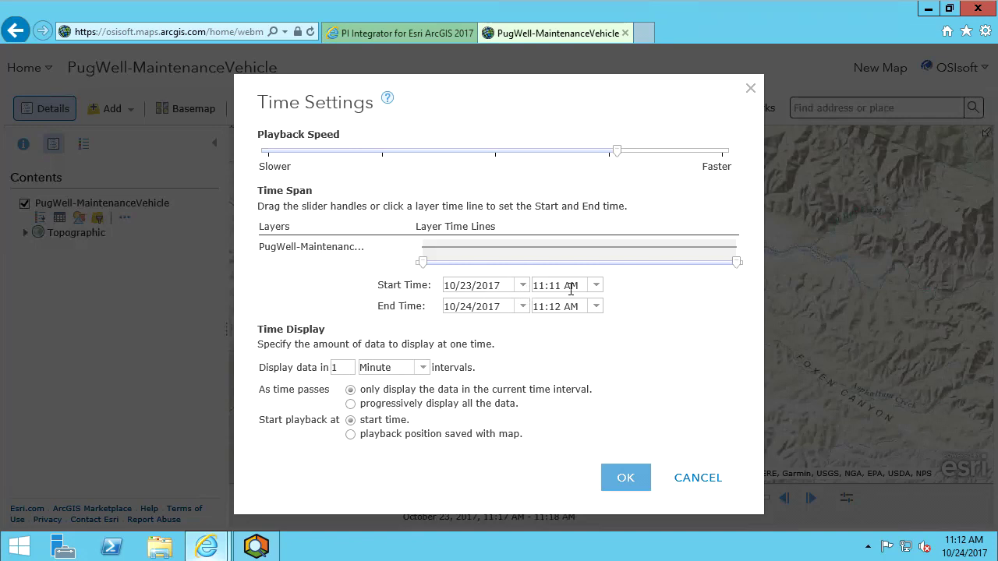
click(597, 290)
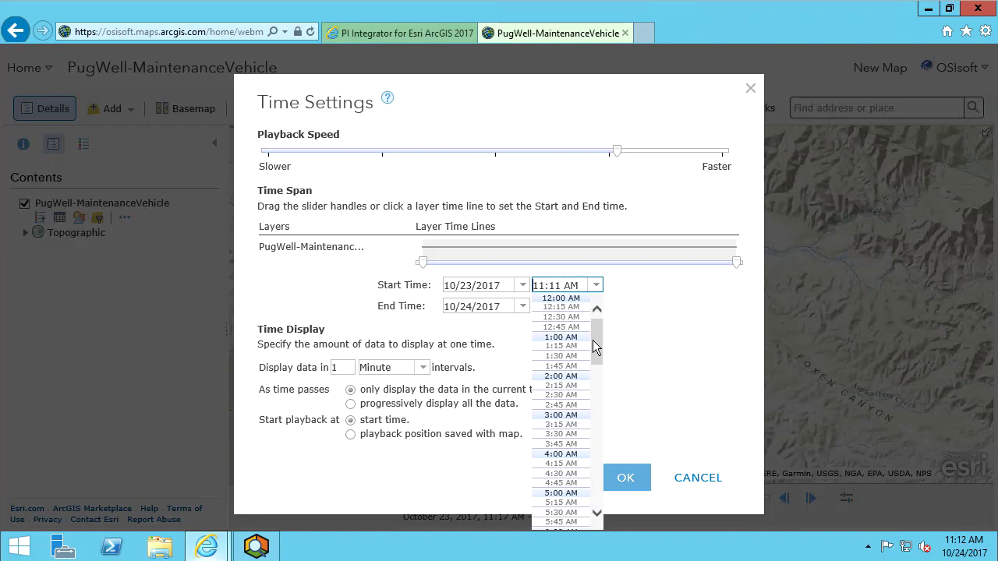
drag(597, 342, 598, 448)
click(569, 449)
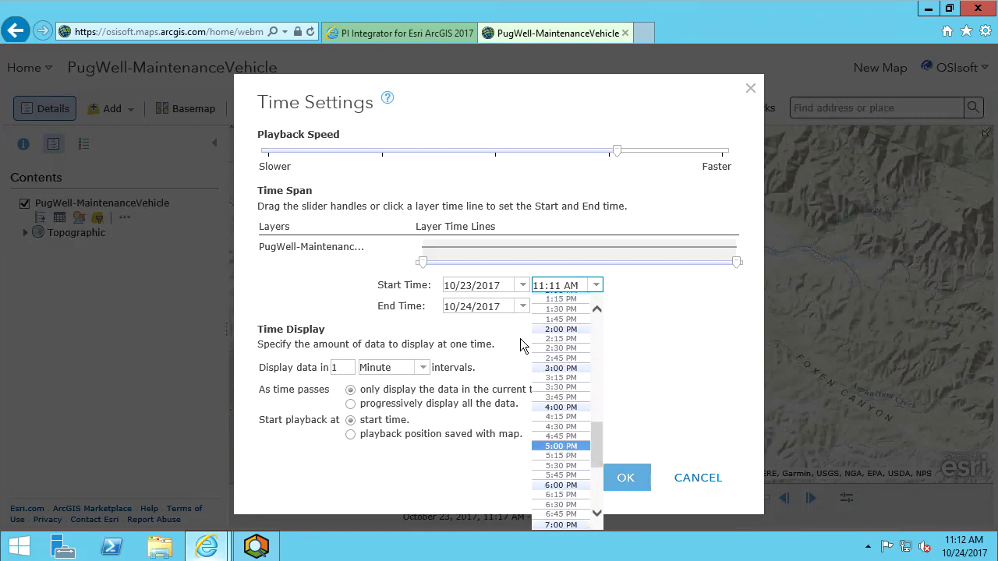
click(528, 307)
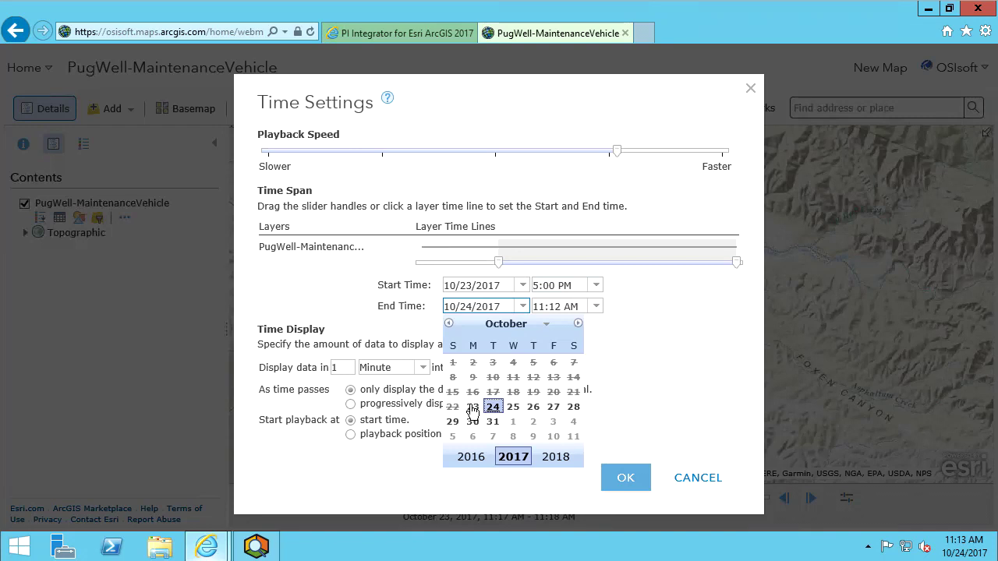
click(497, 346)
click(596, 309)
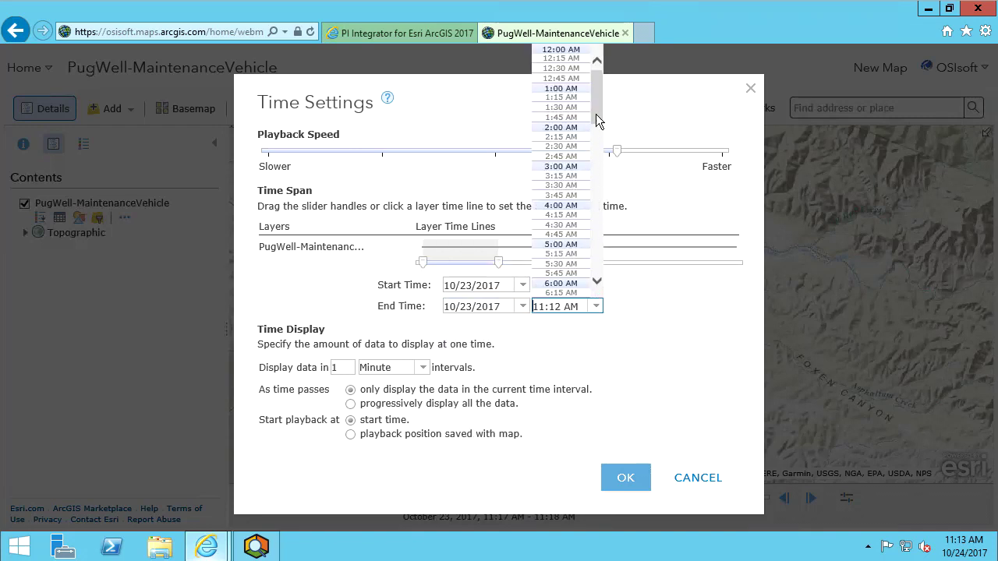
drag(601, 99, 595, 207)
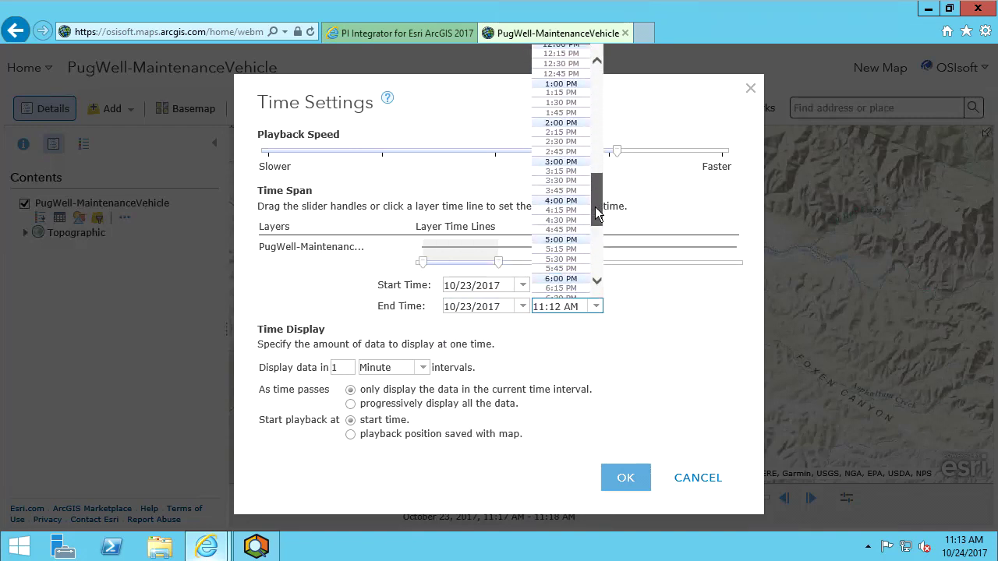
click(561, 280)
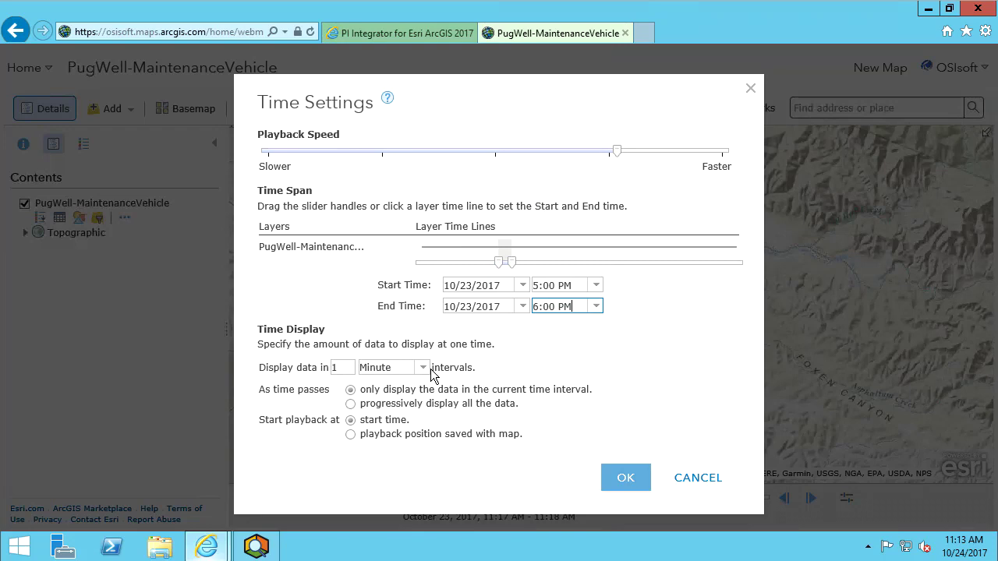
click(621, 477)
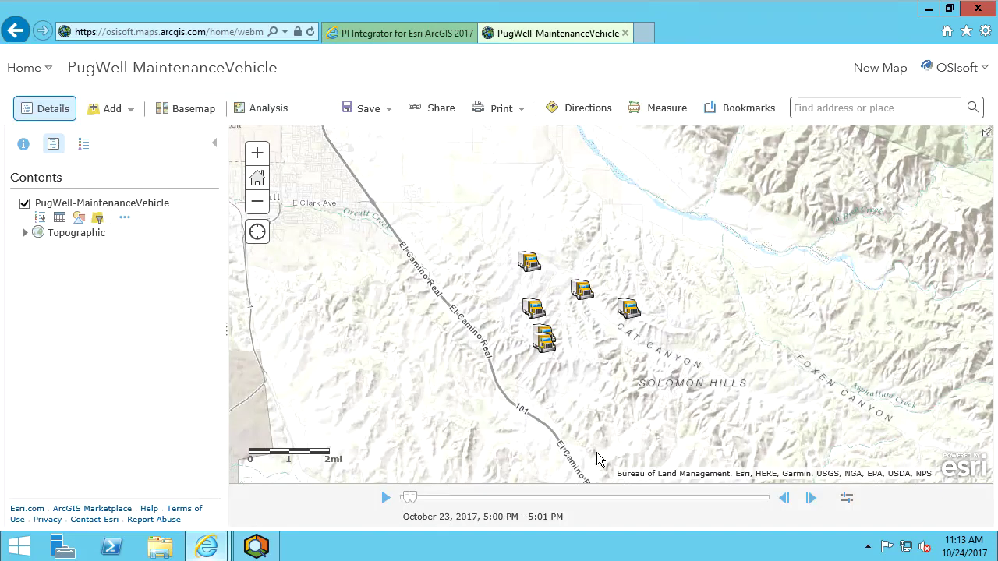
Play the truck animation to 5:08 PM, extend the window to 5:40 PM, and zoom in.
click(383, 500)
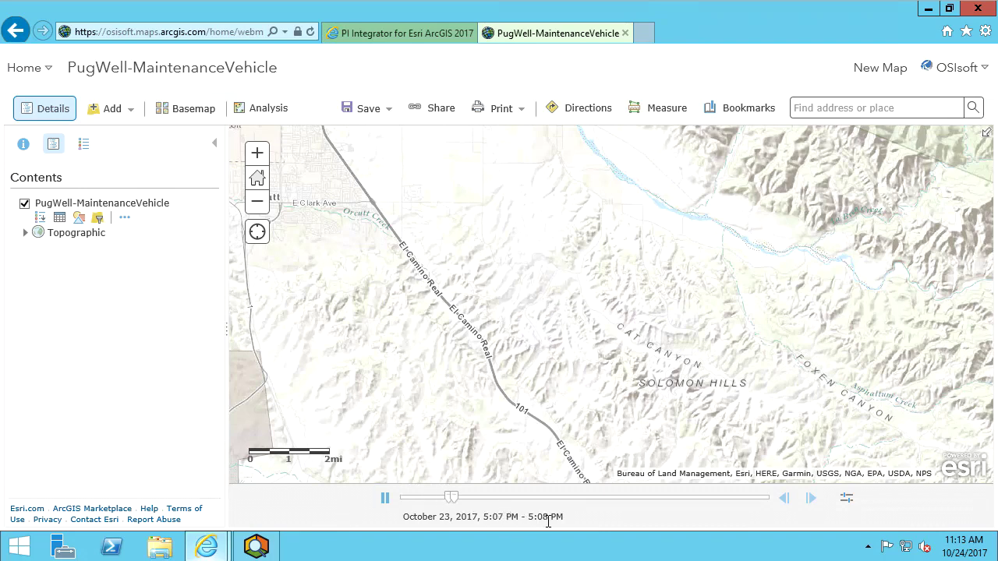
click(385, 502)
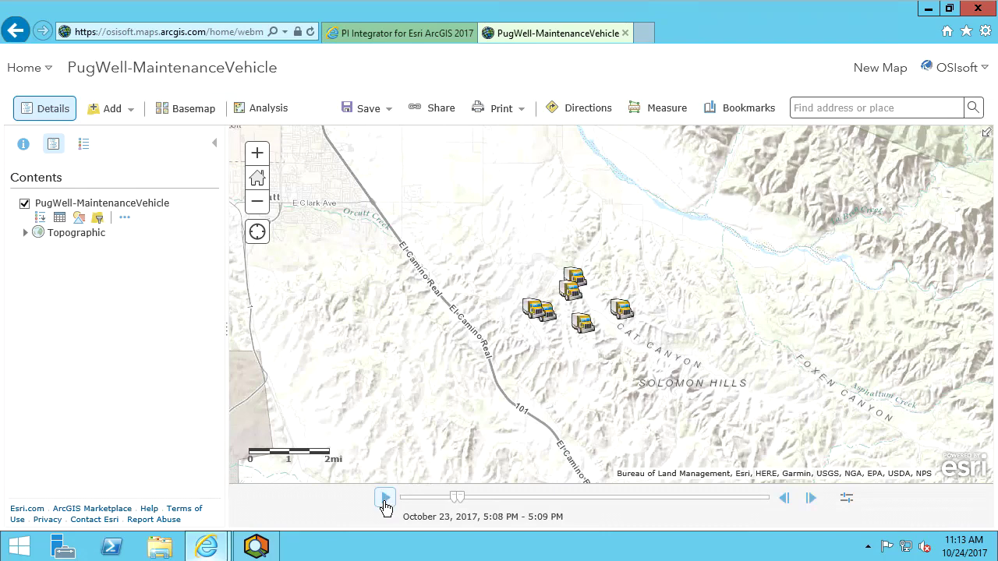
drag(461, 503, 644, 501)
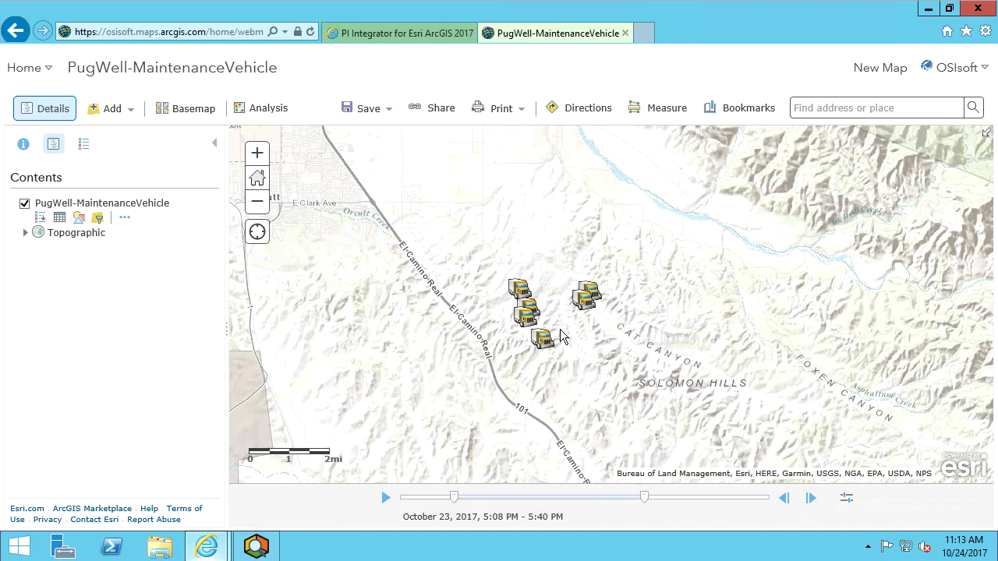
scroll(561, 330, up, 1)
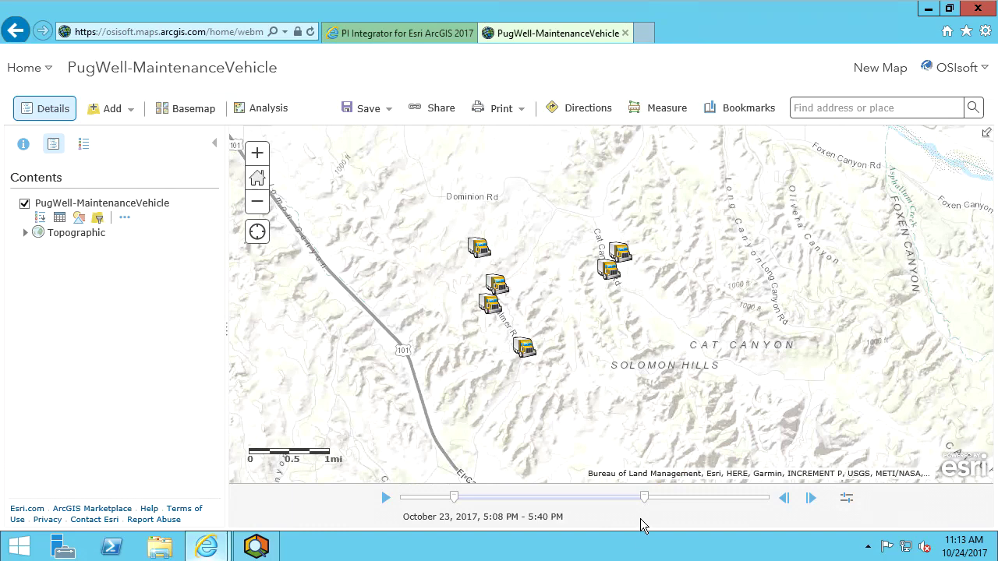
Set the time settings to progressively display all the vehicle data.
click(848, 500)
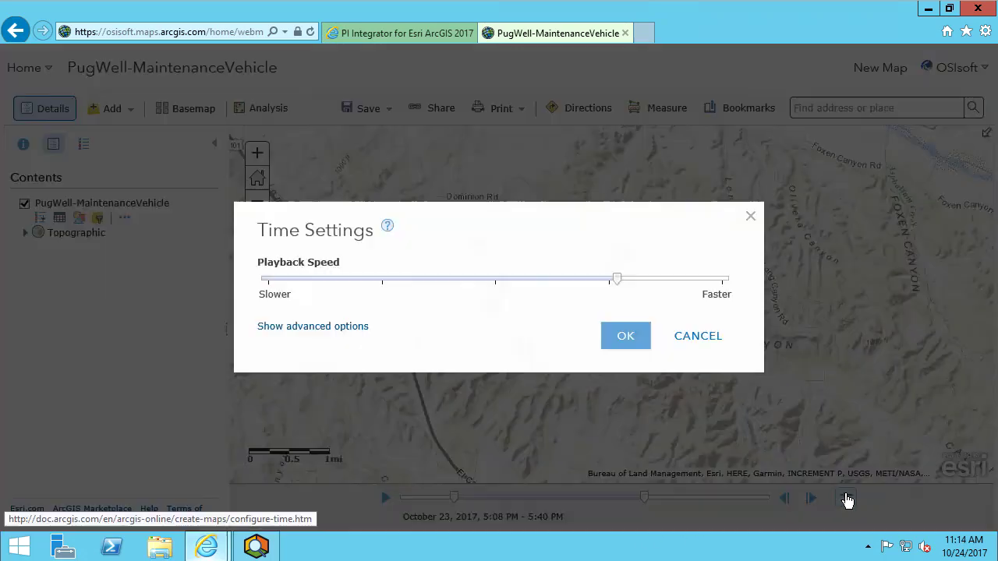
click(357, 332)
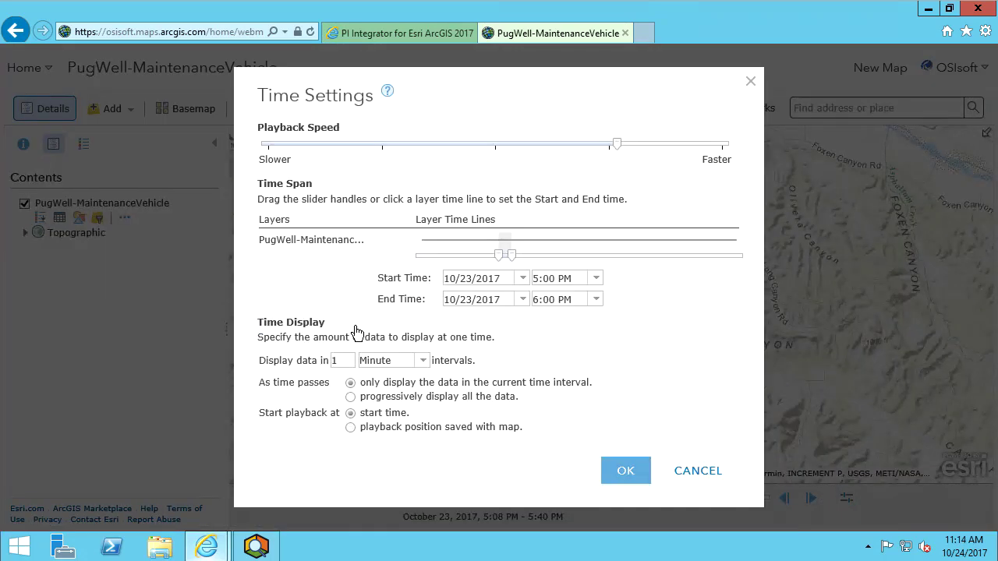
click(351, 399)
click(623, 472)
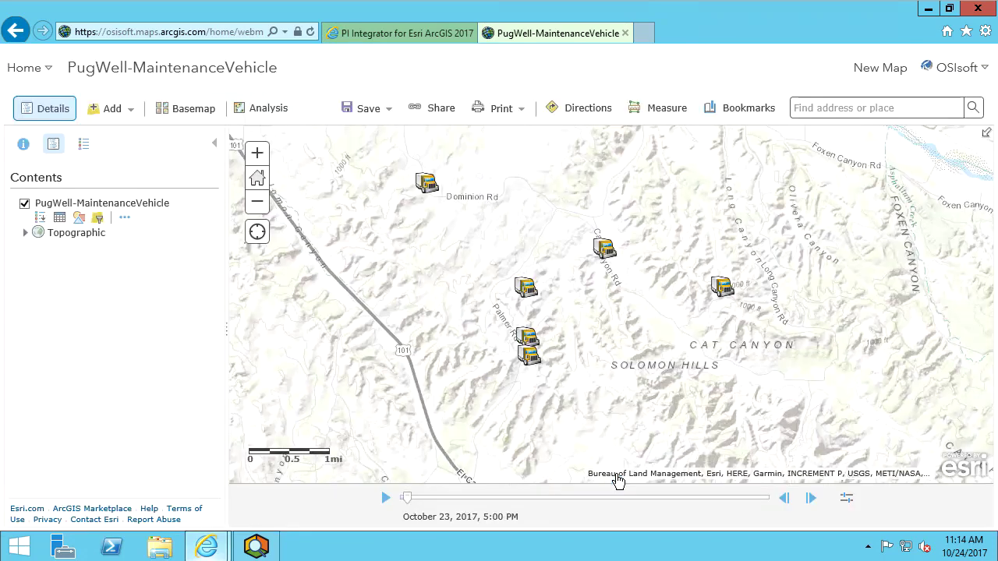
Extend the window, play the animation to 5:31 PM, and show a truck's details near Cat Canyon.
drag(407, 502, 580, 503)
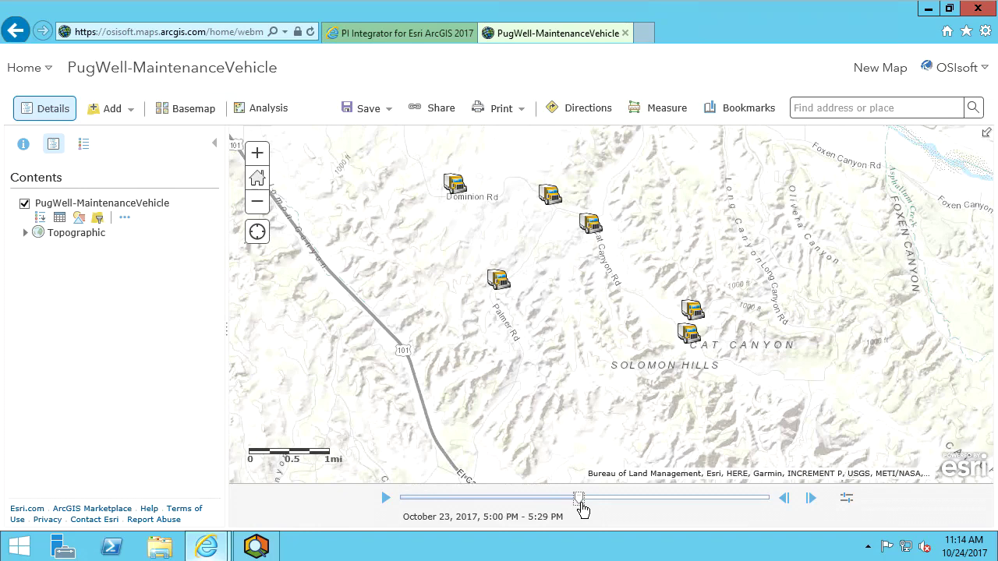
click(386, 502)
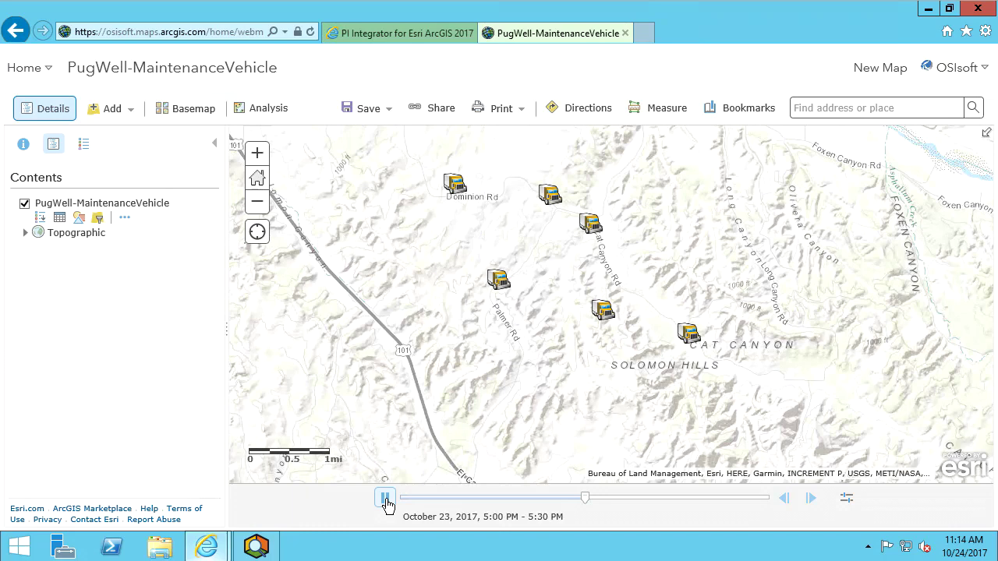
click(386, 500)
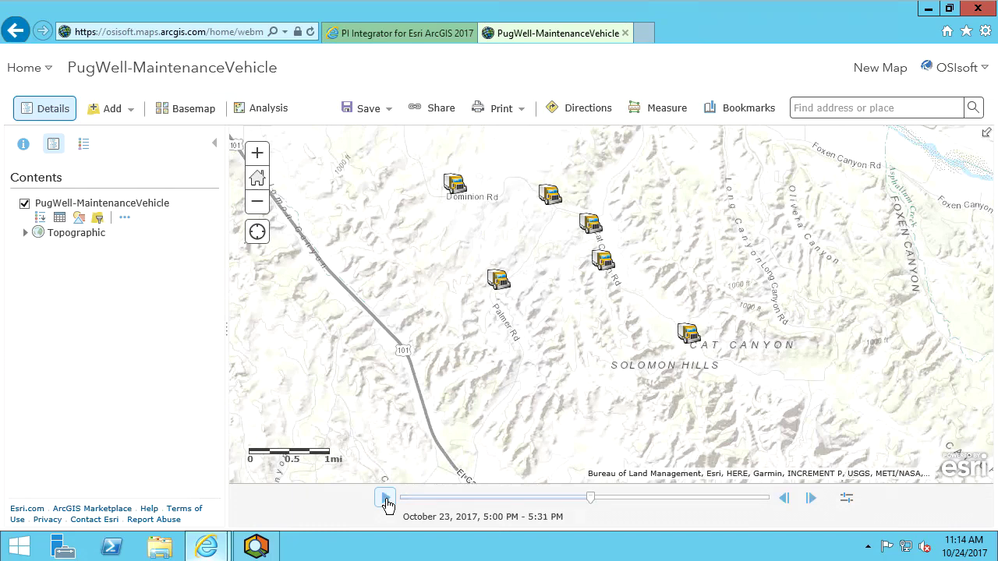
click(687, 334)
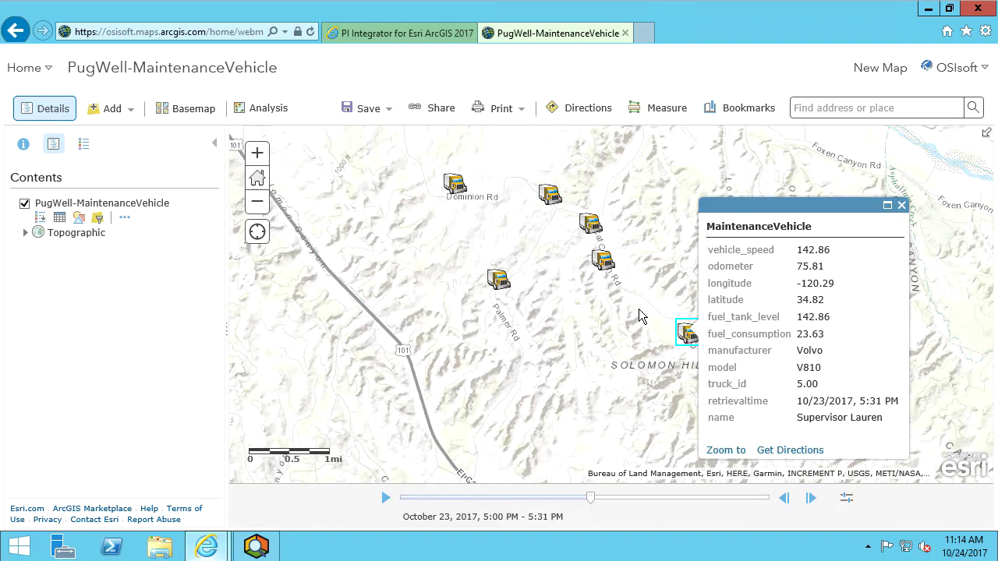
Pan the map and resume the truck animation from 5:31 PM.
drag(702, 242, 909, 344)
click(385, 497)
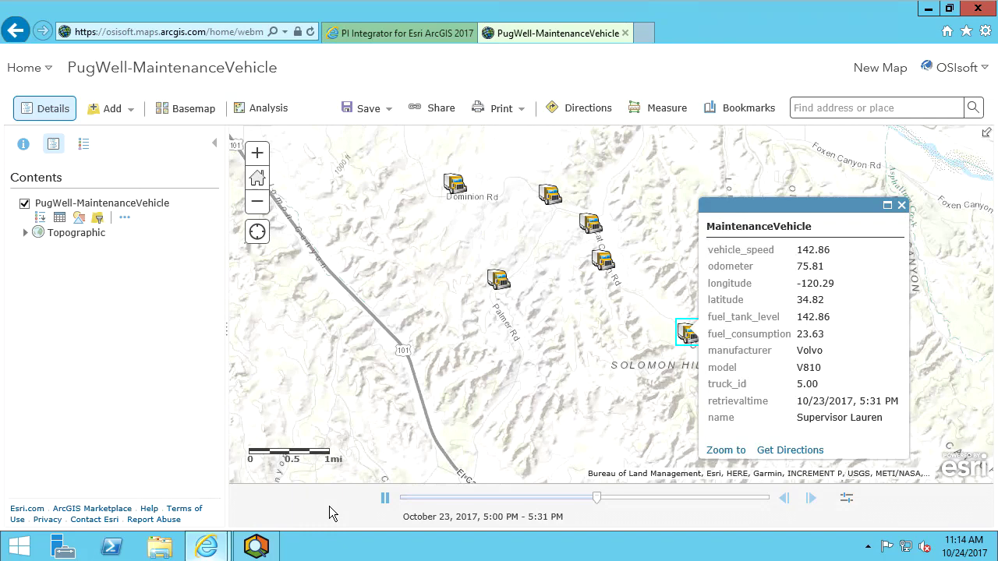